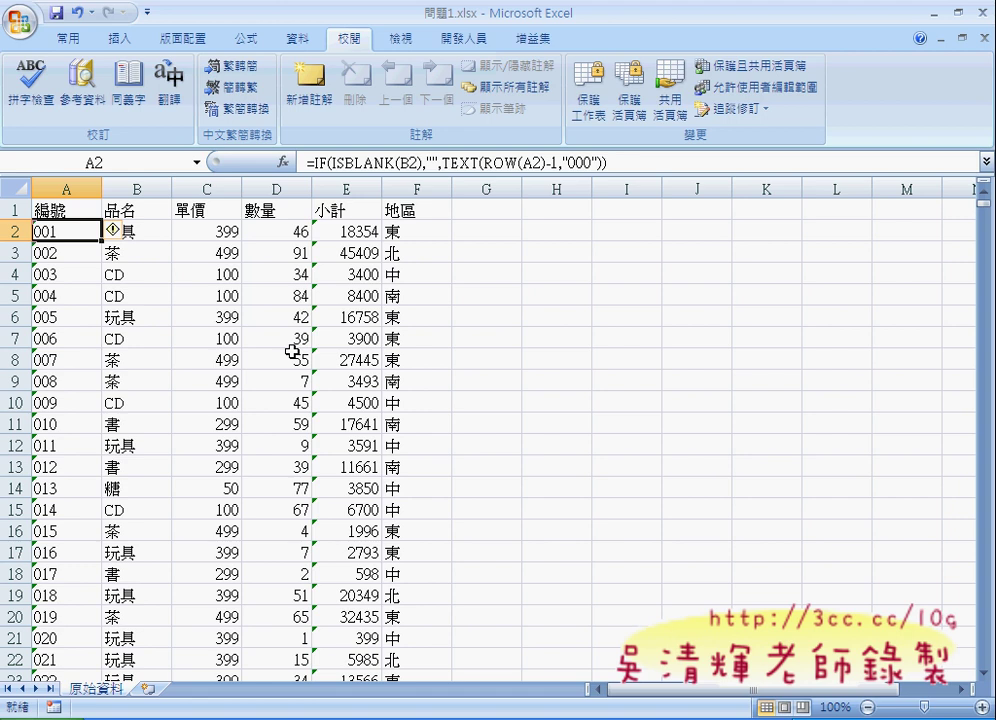
Step: Clear the serial numbers in column A from A2 down to the last data row
key("ctrl+shift+Down")
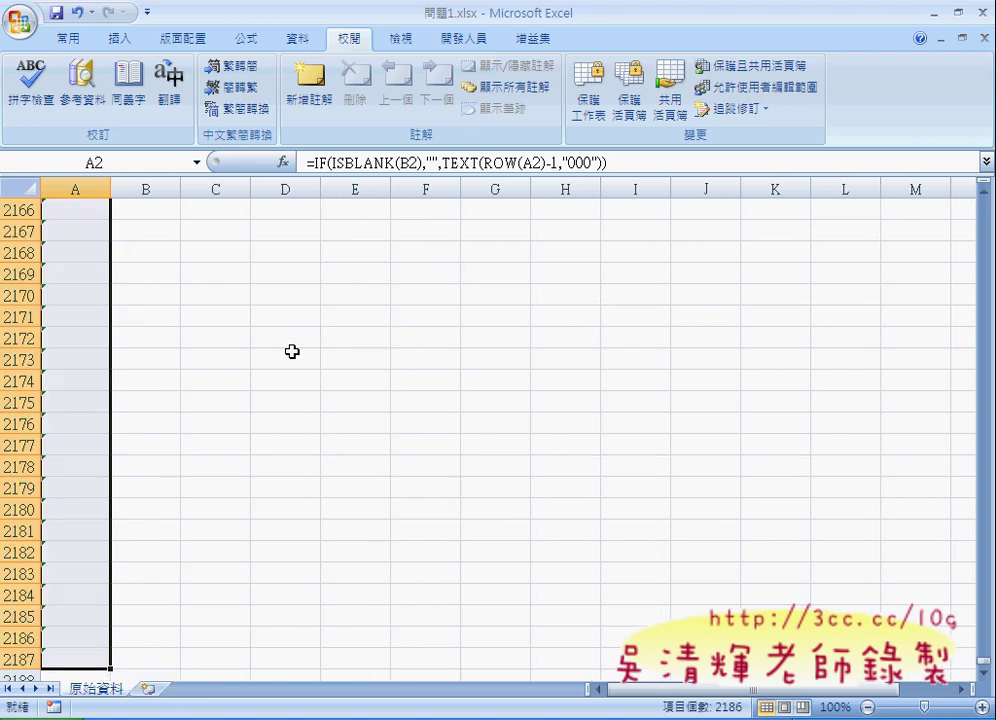
key("ctrl+BackSpace")
left_click(518, 238)
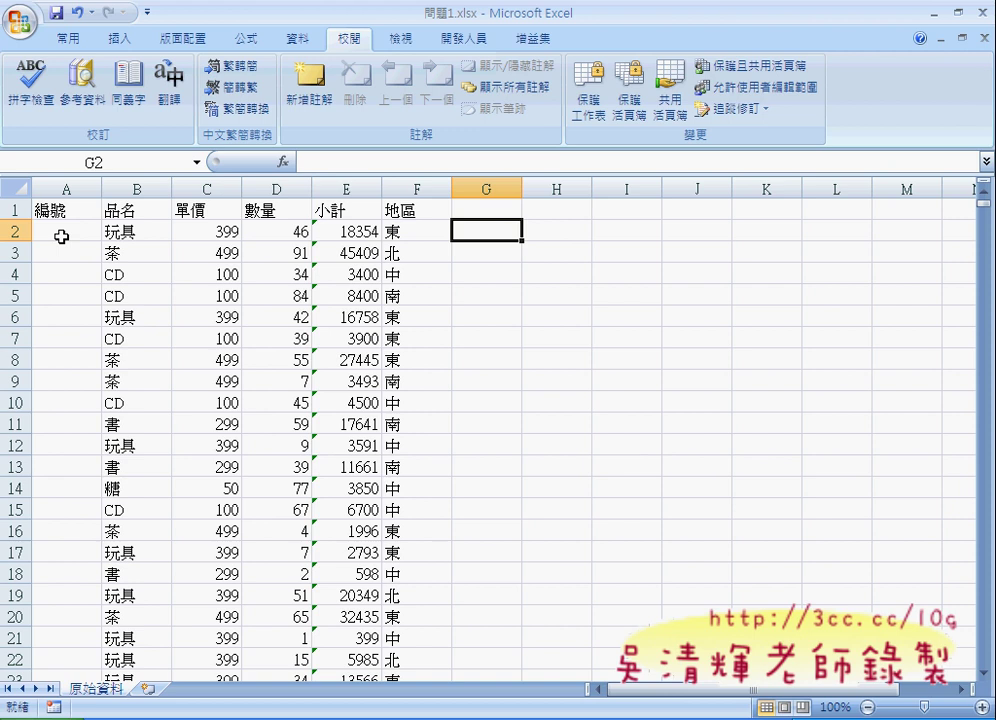
Step: Enter 001 in A2 and confirm Excel stores it as plain 1
left_click(73, 230)
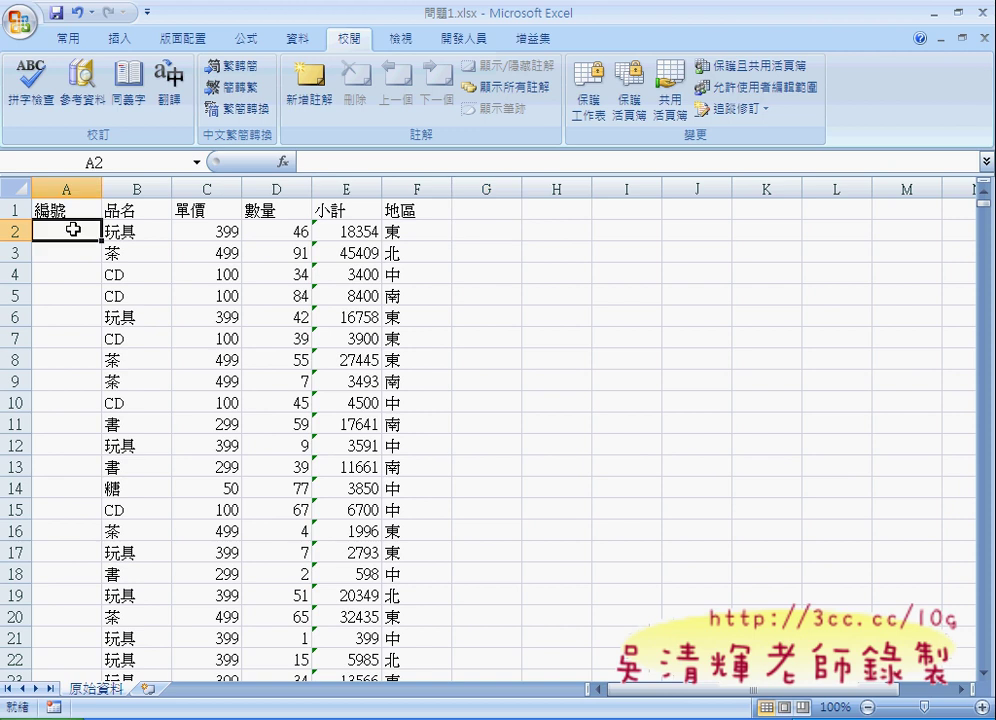
type("001")
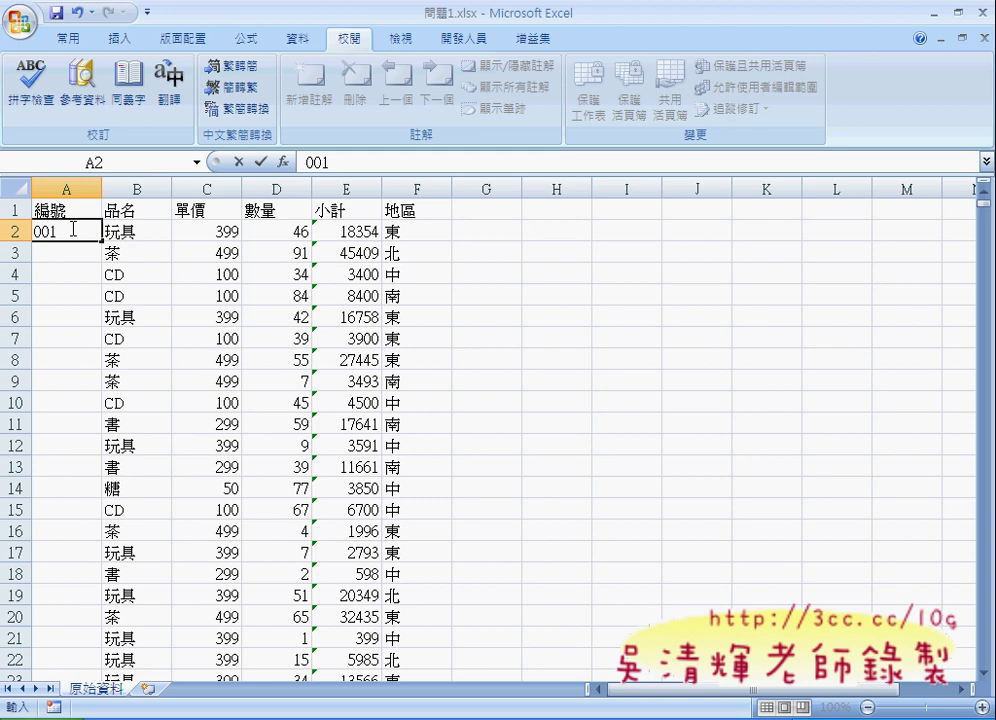
key("Return")
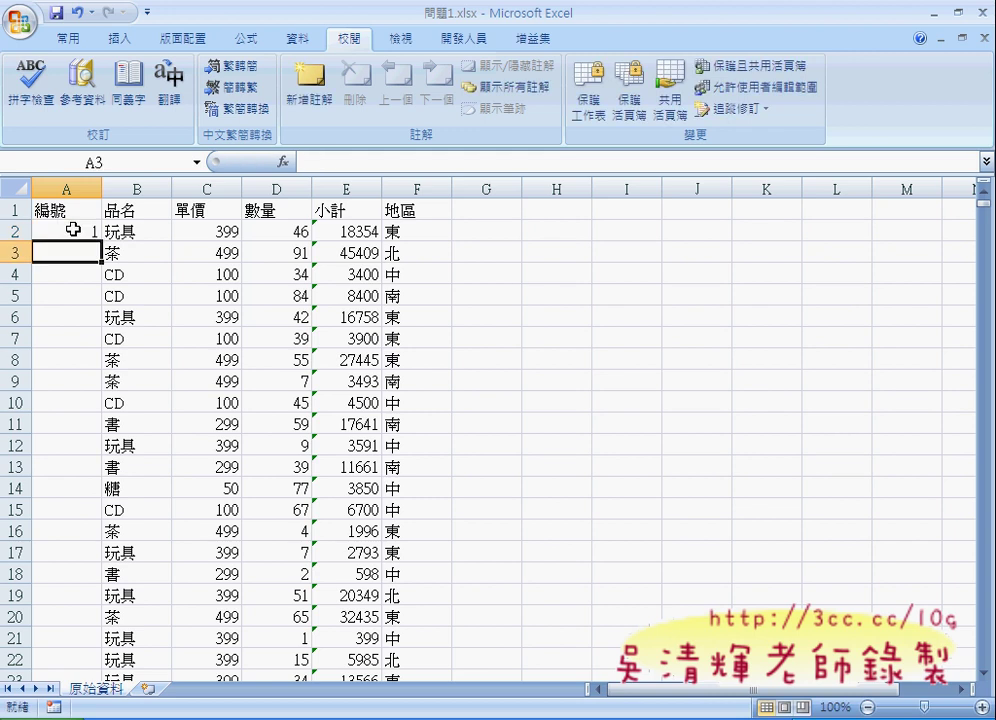
left_click(73, 230)
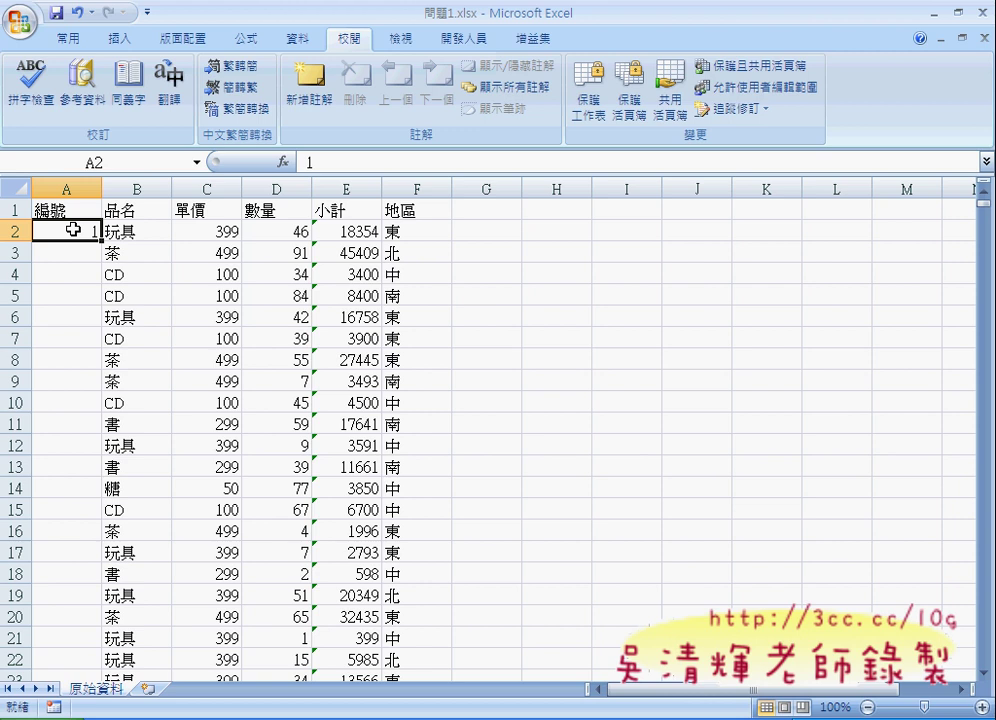
left_click(58, 189)
Step: Format column A with the 文字 (Text) number format via 儲存格格式
right_click(73, 290)
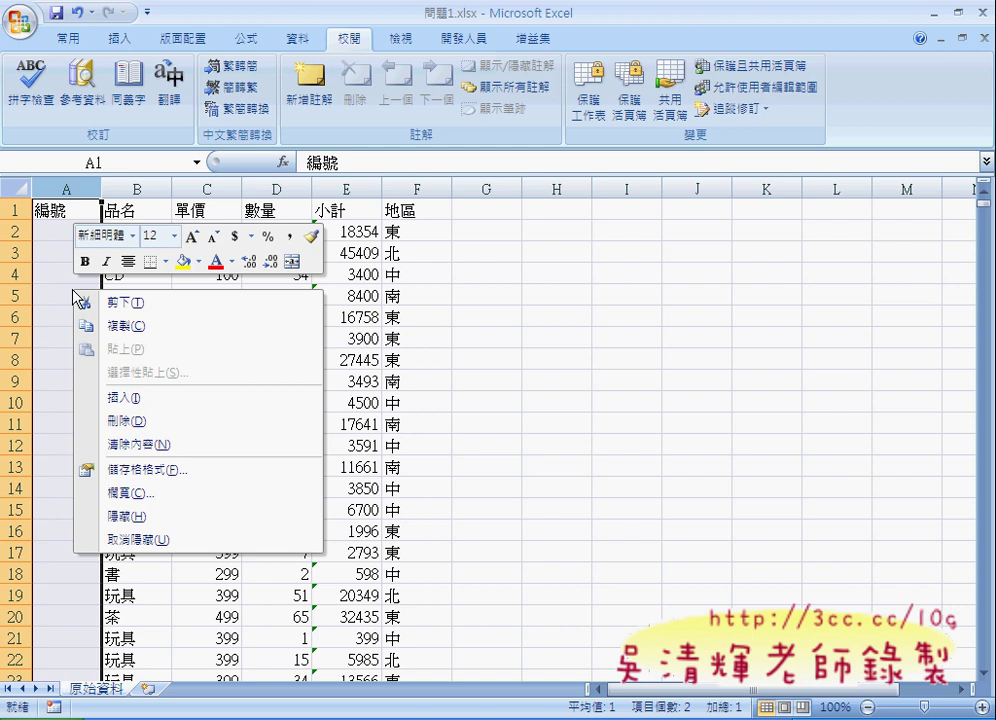
left_click(140, 469)
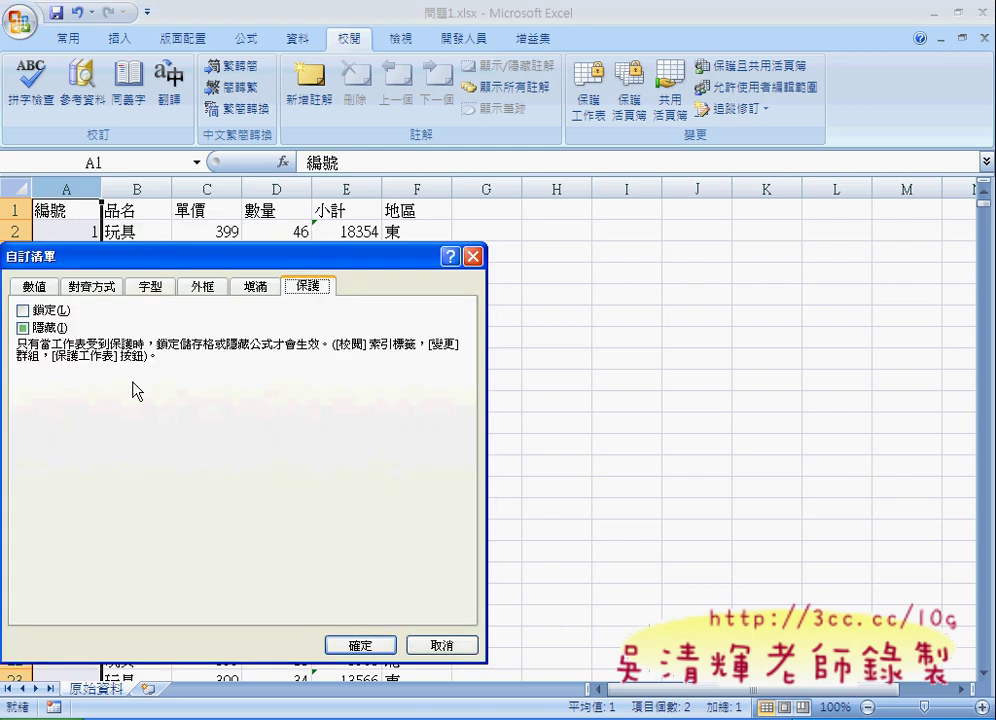
left_click(34, 286)
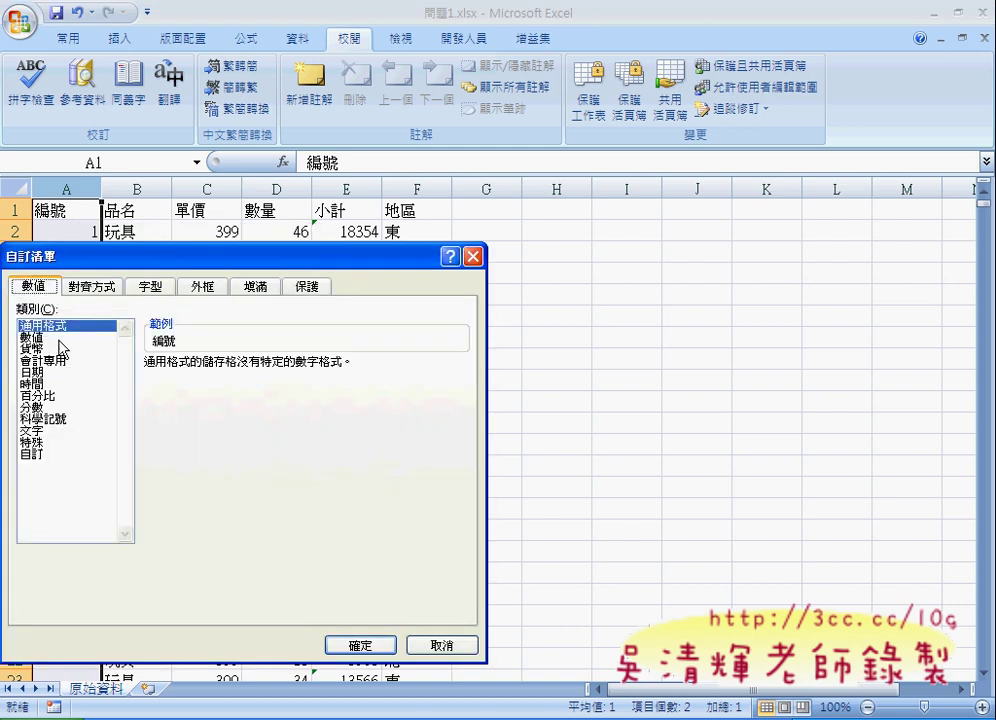
left_click(66, 428)
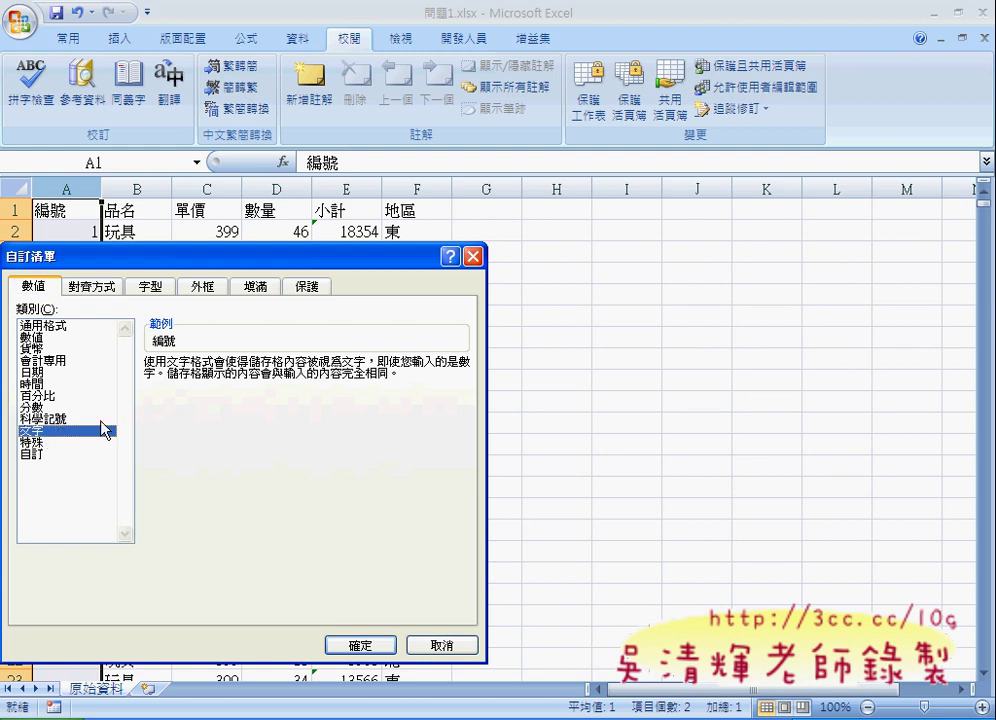
left_click(358, 644)
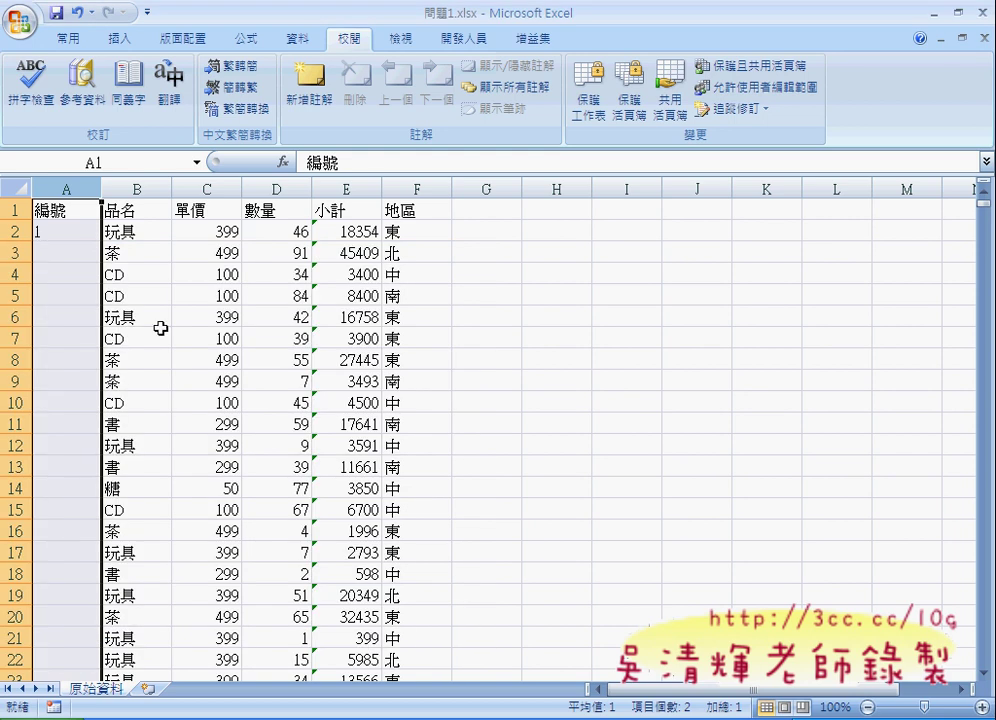
Step: Re-enter 001 in A2 so it keeps its leading zeros
left_click(40, 231)
double_click(70, 232)
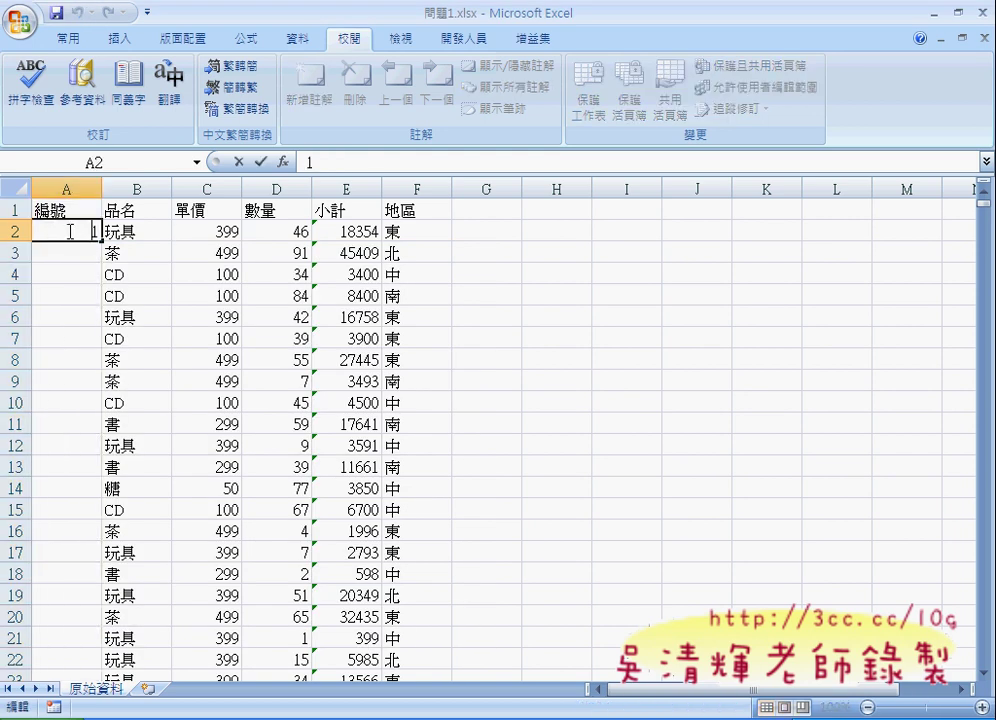
type("00")
key("Return")
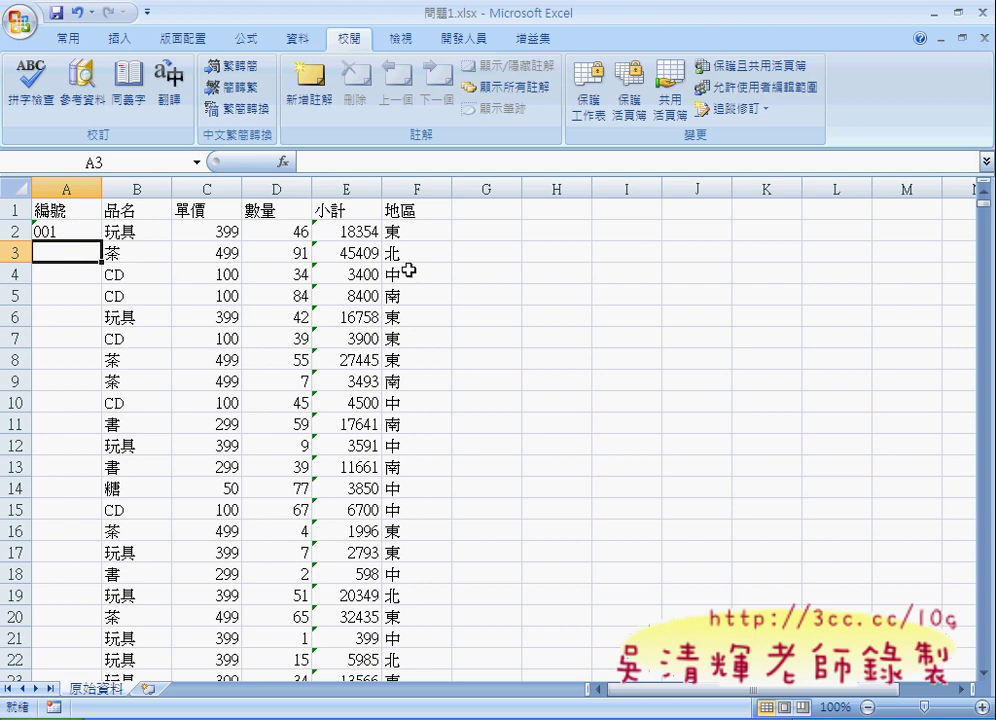
Step: Check that the 品名 data in column B ends at row 1241, then show the 開發人員 tab
left_click(74, 236)
scroll(133, 360, "down", 3)
scroll(131, 368, "down", 3)
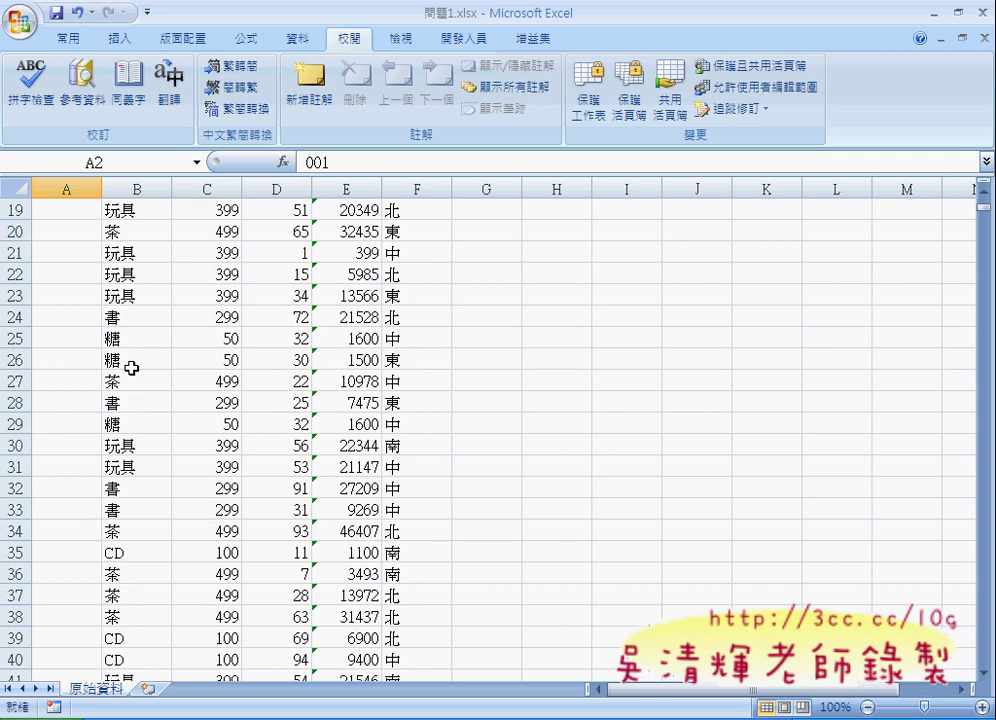
left_click(132, 363)
key("ctrl+Down")
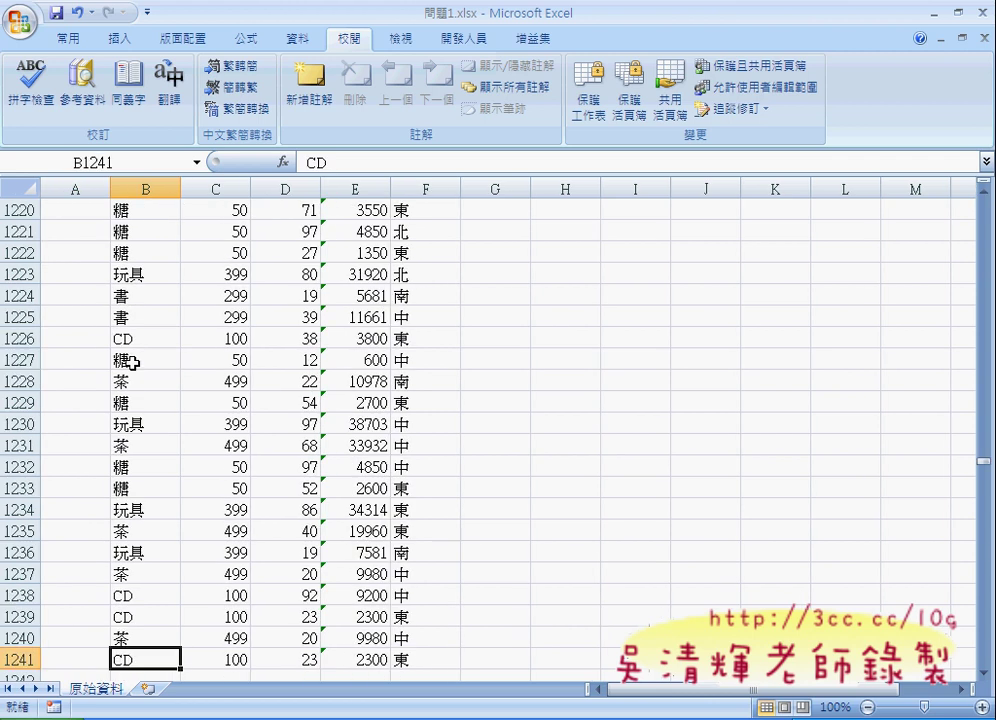
key("ctrl+Up")
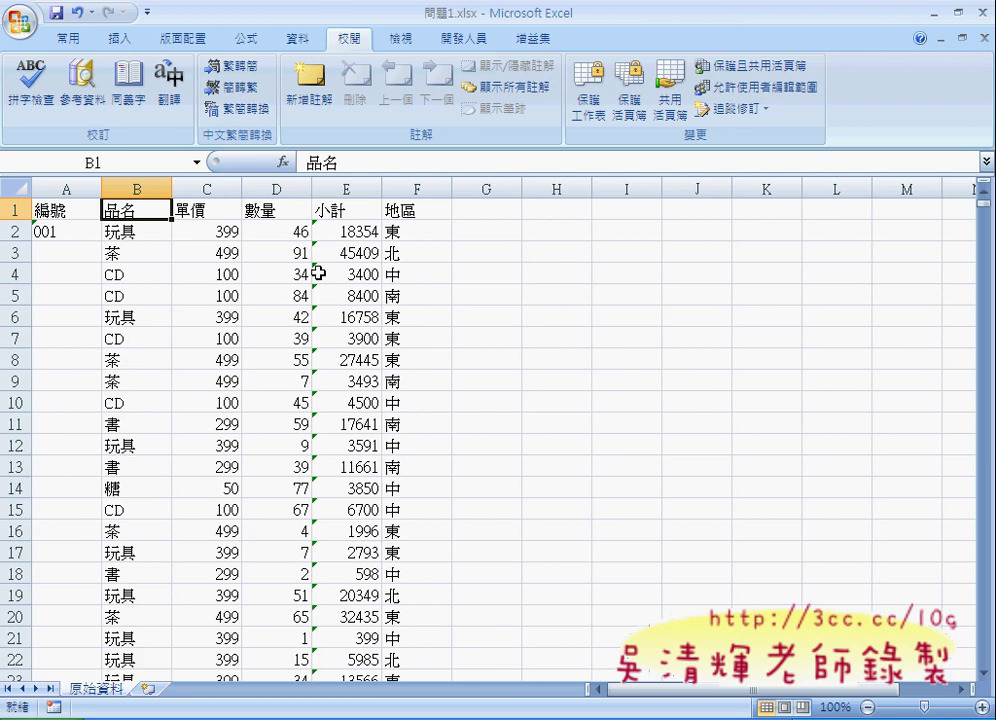
left_click(463, 45)
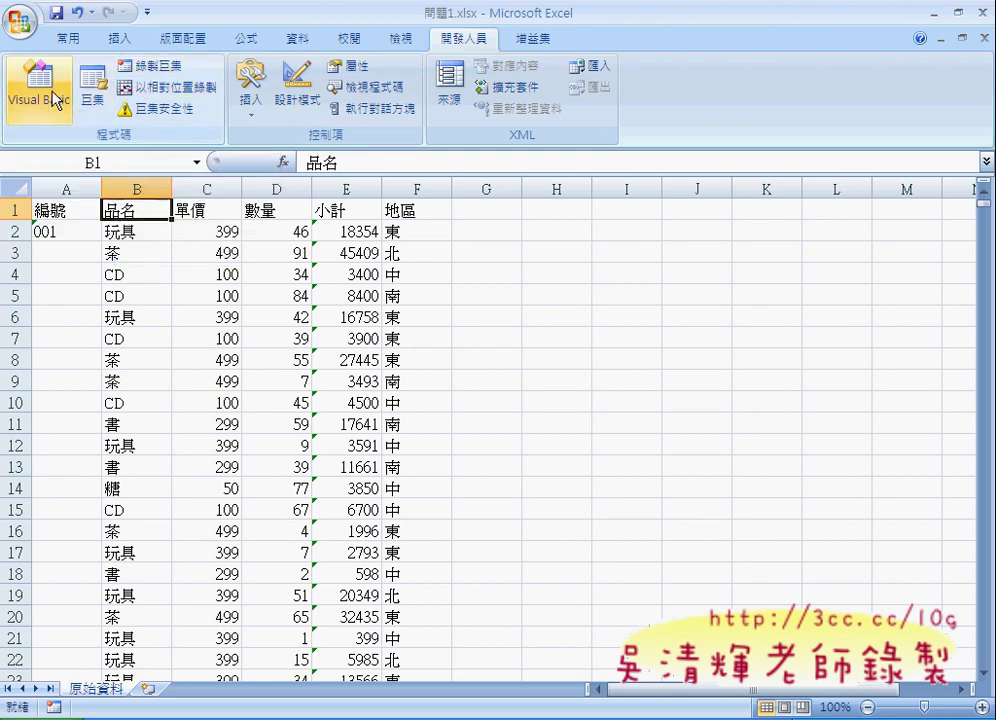
Step: Open the Visual Basic editor on Module1, widening the Project pane and repositioning the window
left_click(52, 97)
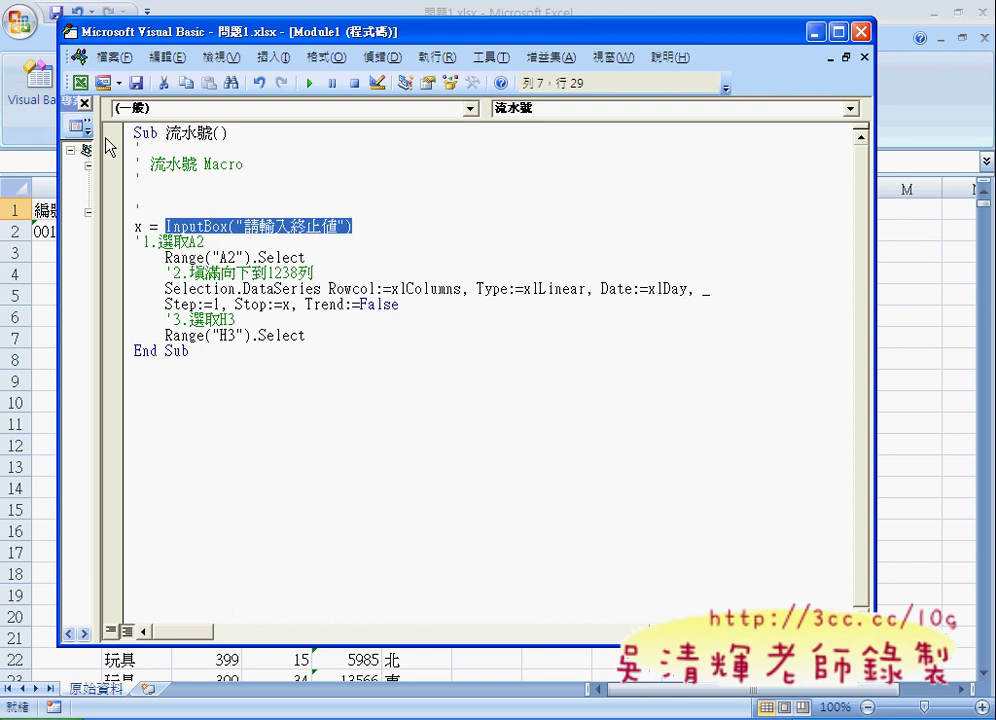
left_click_drag(93, 136, 155, 136)
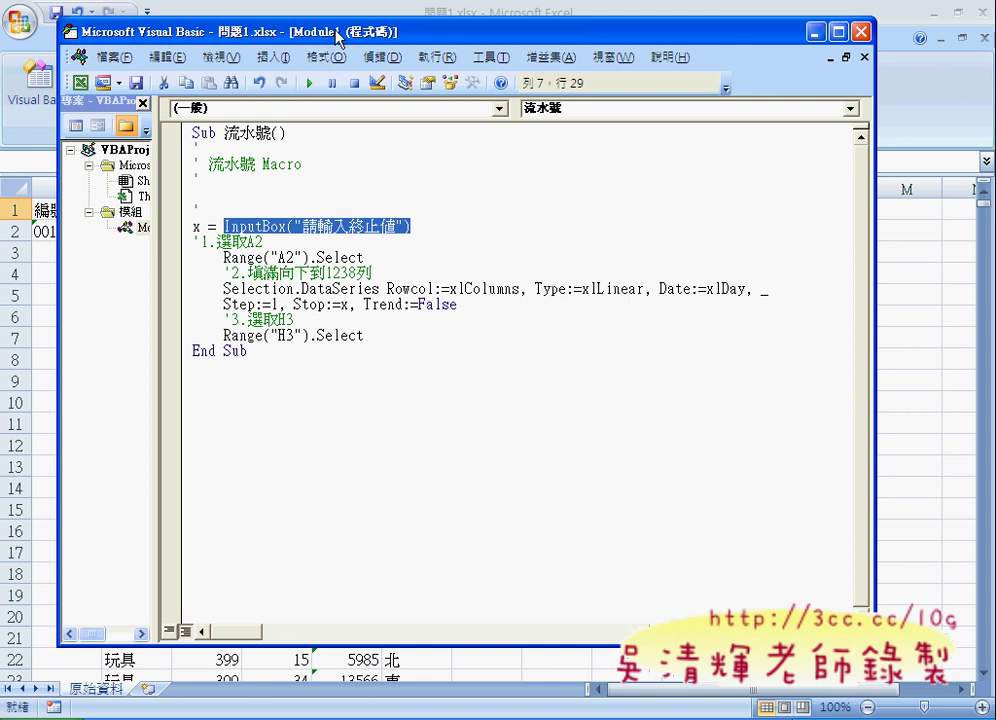
mouse_move(339, 38)
left_mouse_down()
mouse_move(454, 58)
mouse_move(439, 56)
left_mouse_up()
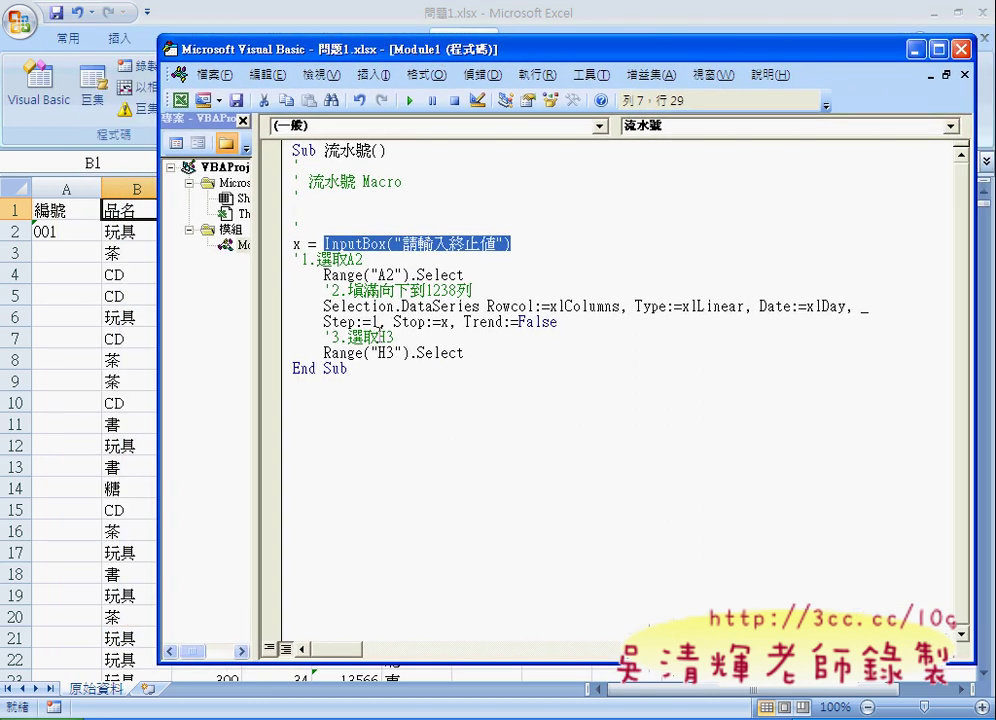
left_click(373, 74)
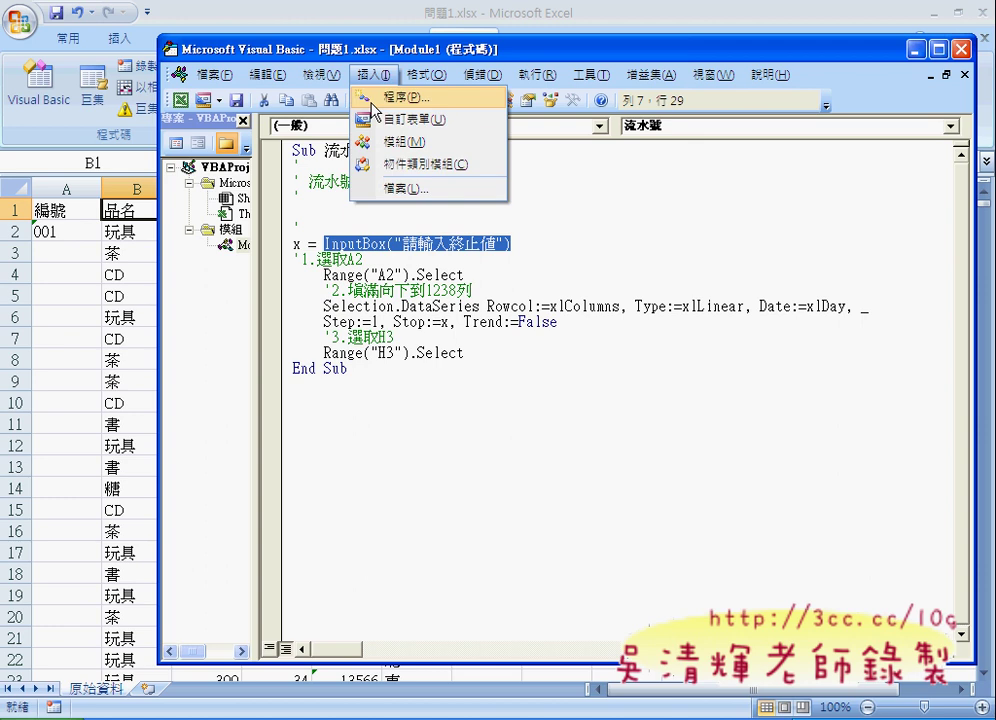
Step: Start a new procedure via 插入 > 程序 and name it 流水號2 in Chinese input
left_click(373, 100)
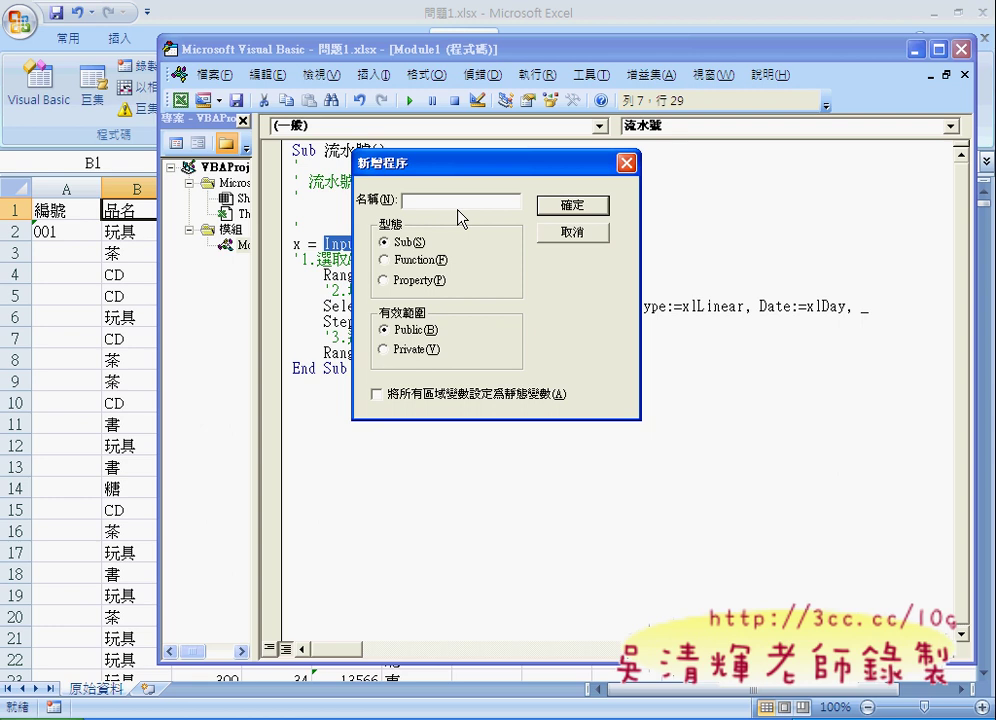
key("ctrl+space")
key("ctrl+space")
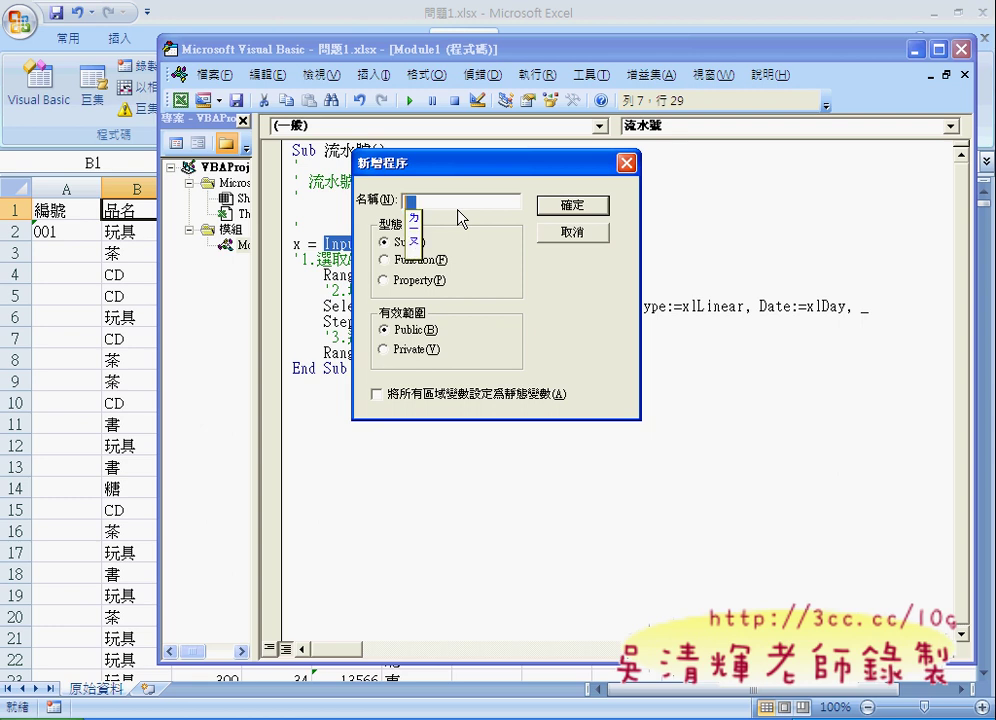
type("流水號2")
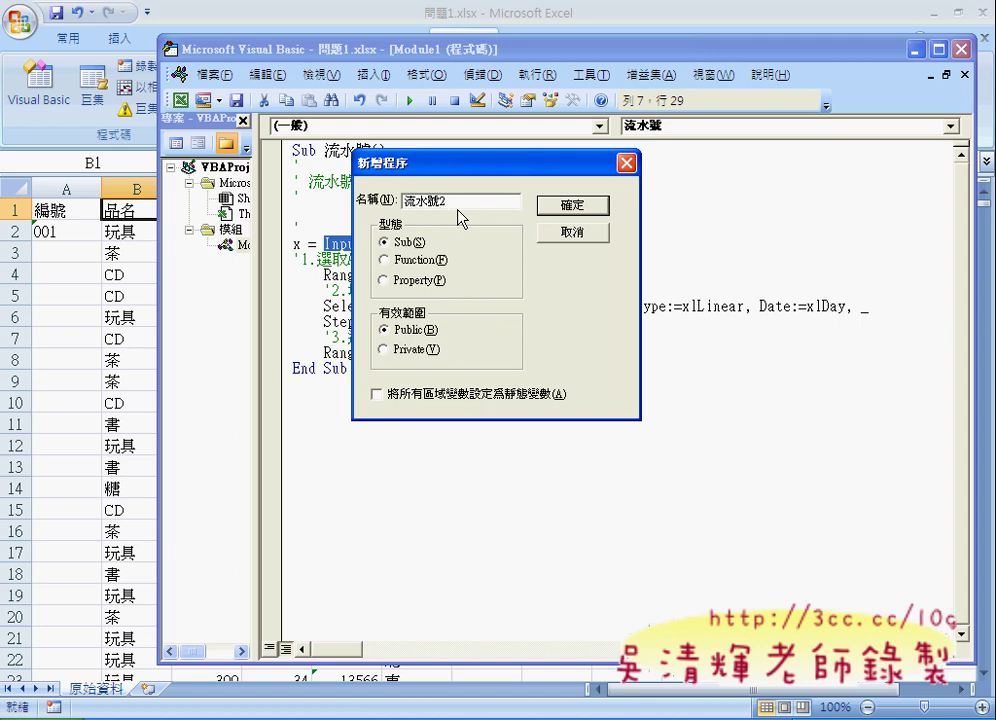
Step: Create the 流水號2 Sub and paste Range("A2").Select into its body
left_click(572, 205)
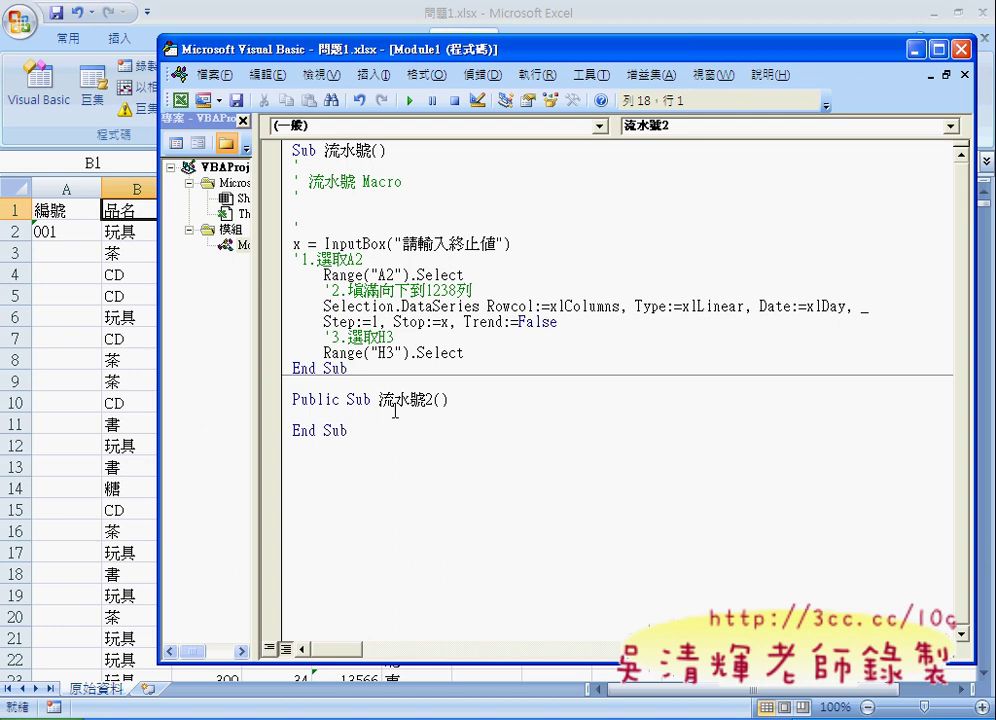
left_click_drag(430, 50, 537, 58)
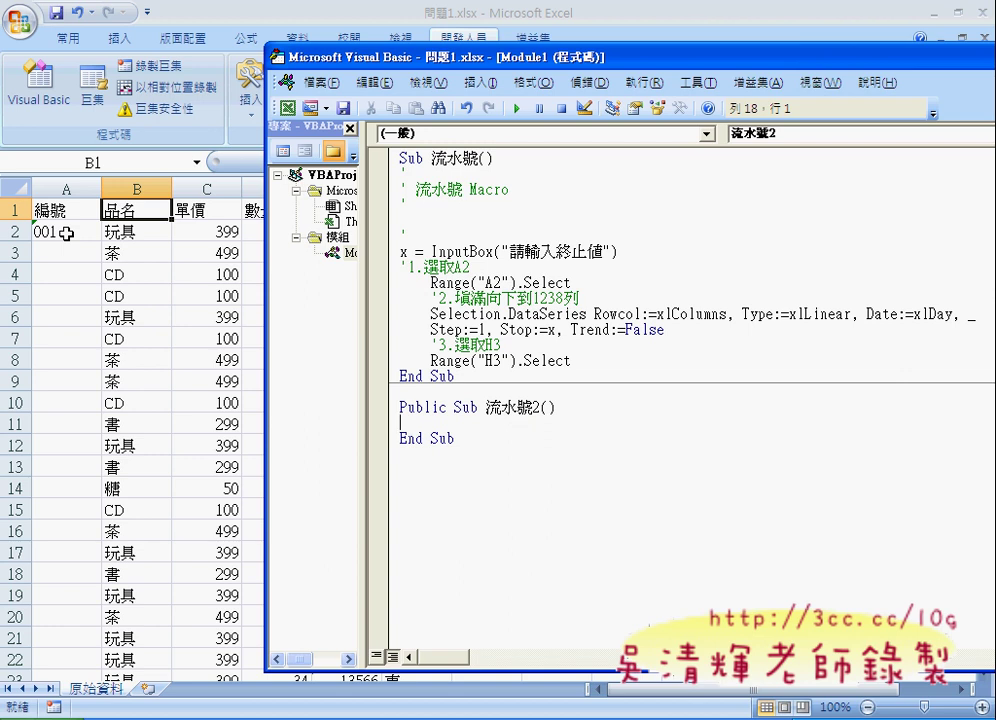
key("Tab")
left_click_drag(431, 283, 571, 283)
key("ctrl+c")
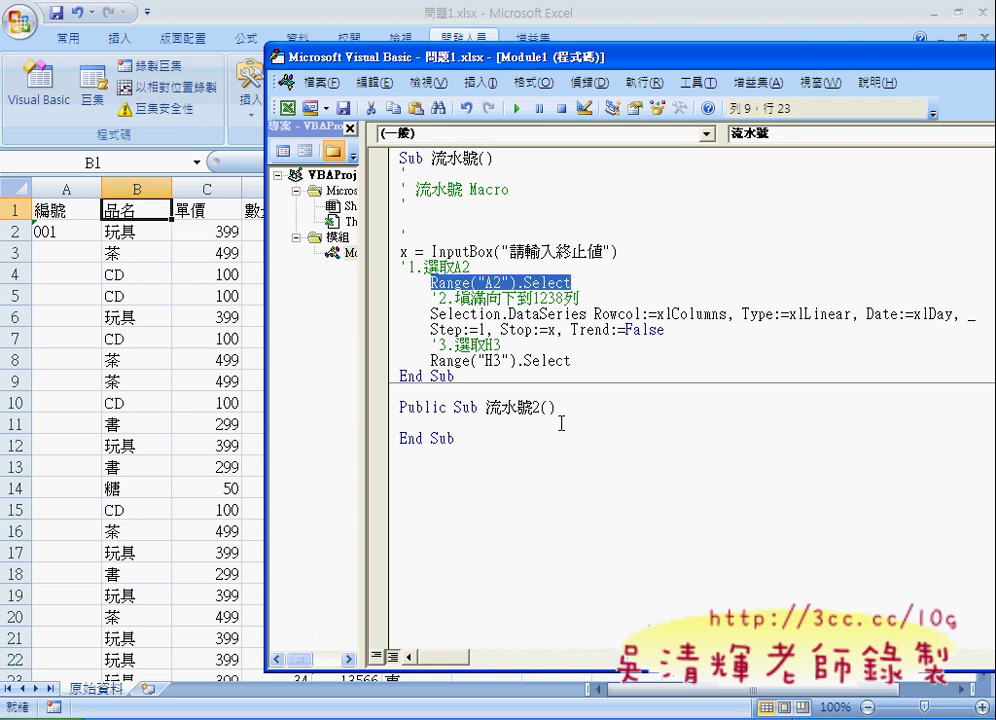
left_click(515, 425)
key("ctrl+v")
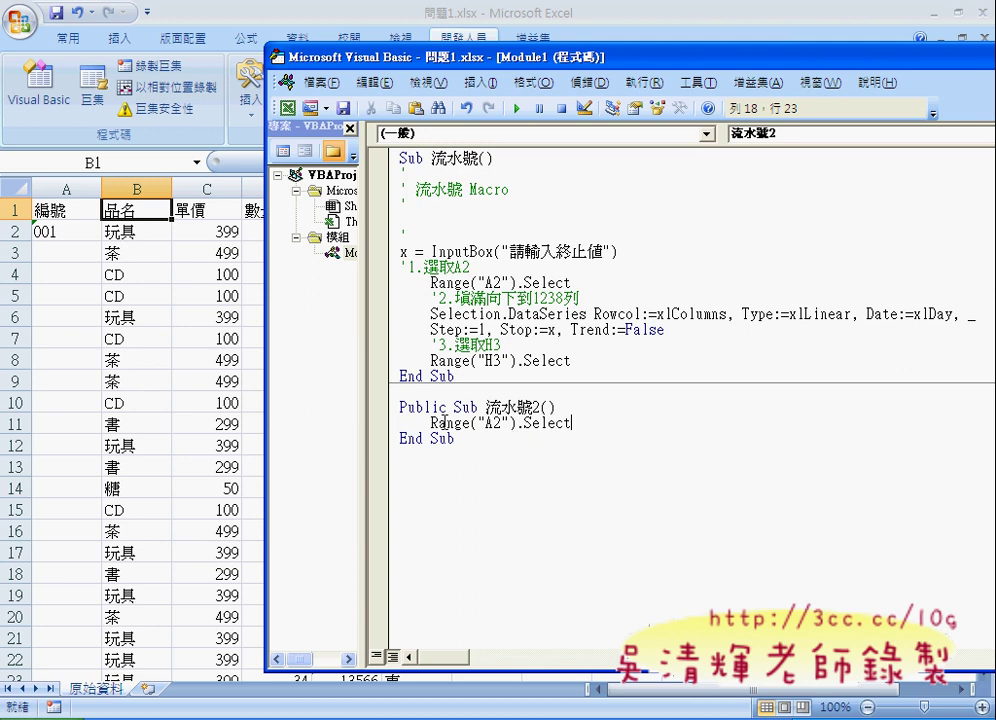
Step: Change the pasted line to Range("A2") = "001" and start an x= line below
left_click_drag(516, 424, 582, 427)
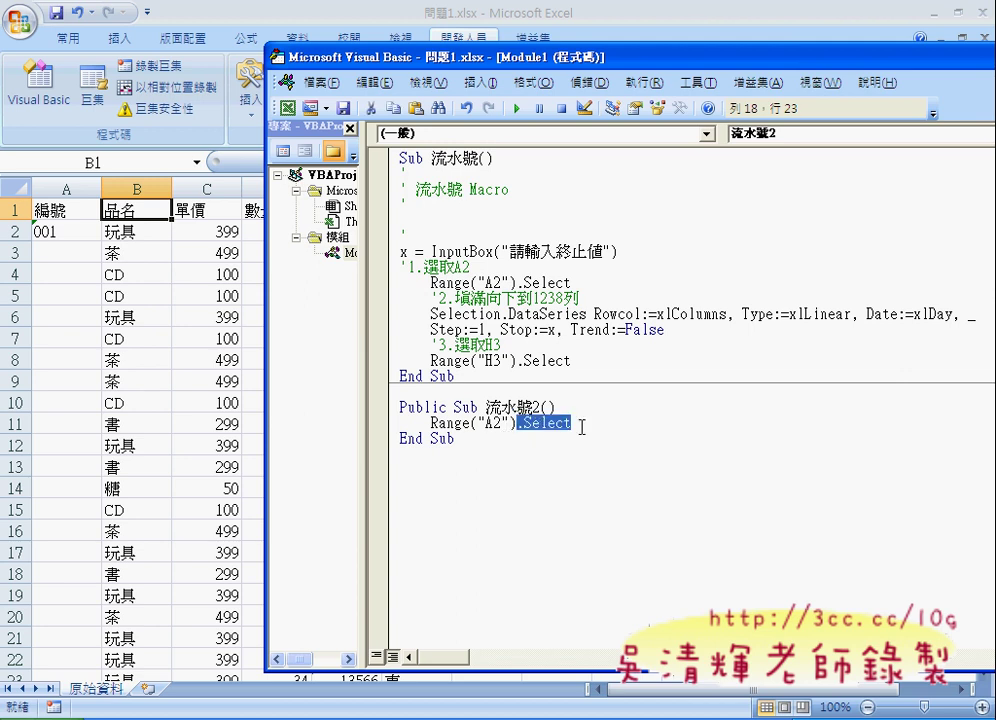
type("-")
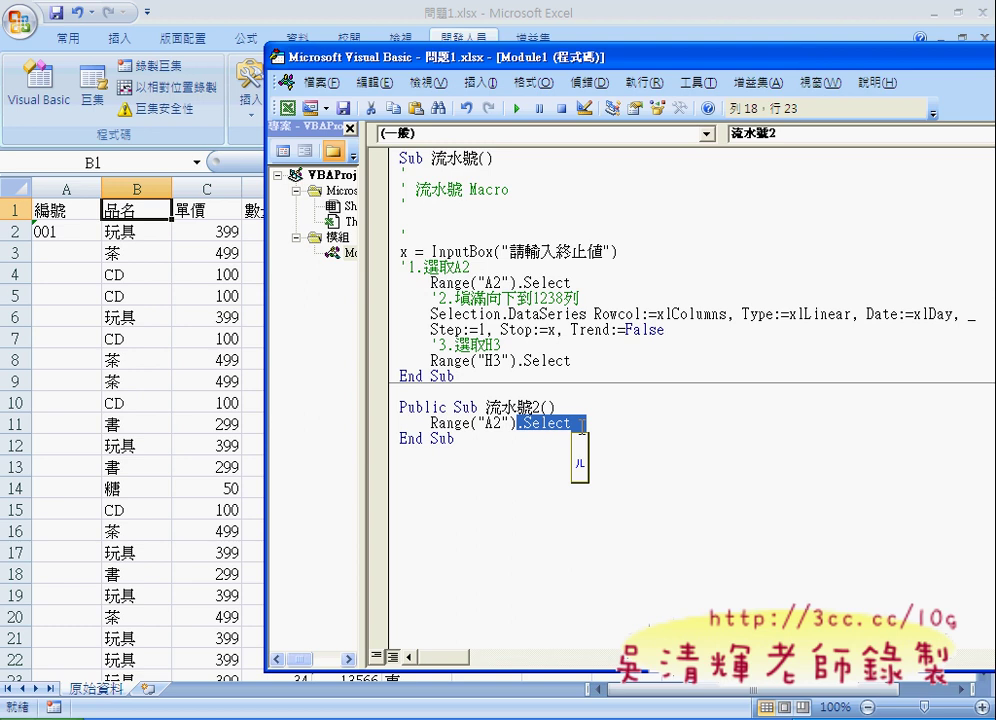
key("Escape")
type("=\"\"")
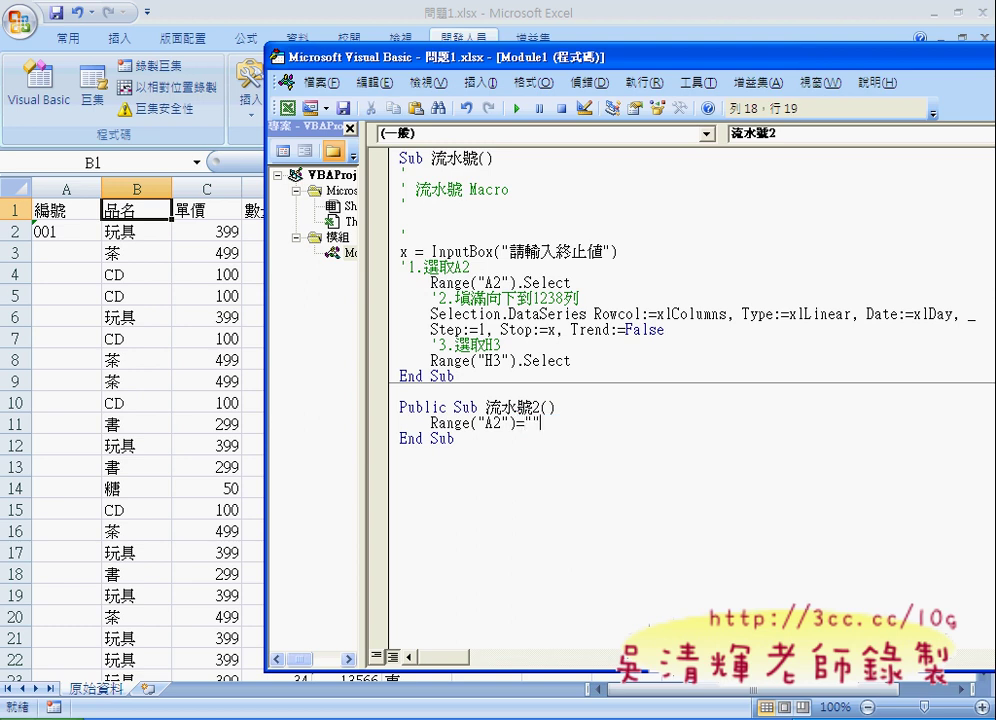
key("Left")
type("001")
key("End")
key("Return")
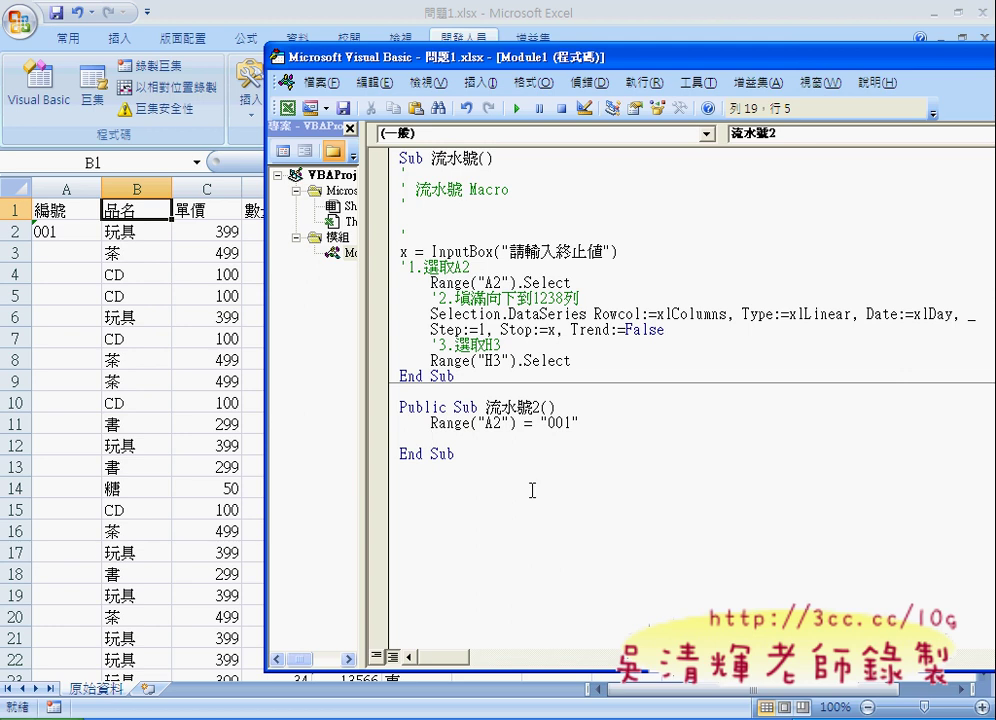
type("x=")
Step: On the worksheet, verify column B's data ends at row 1241, then return to the VBA editor
left_click(140, 228)
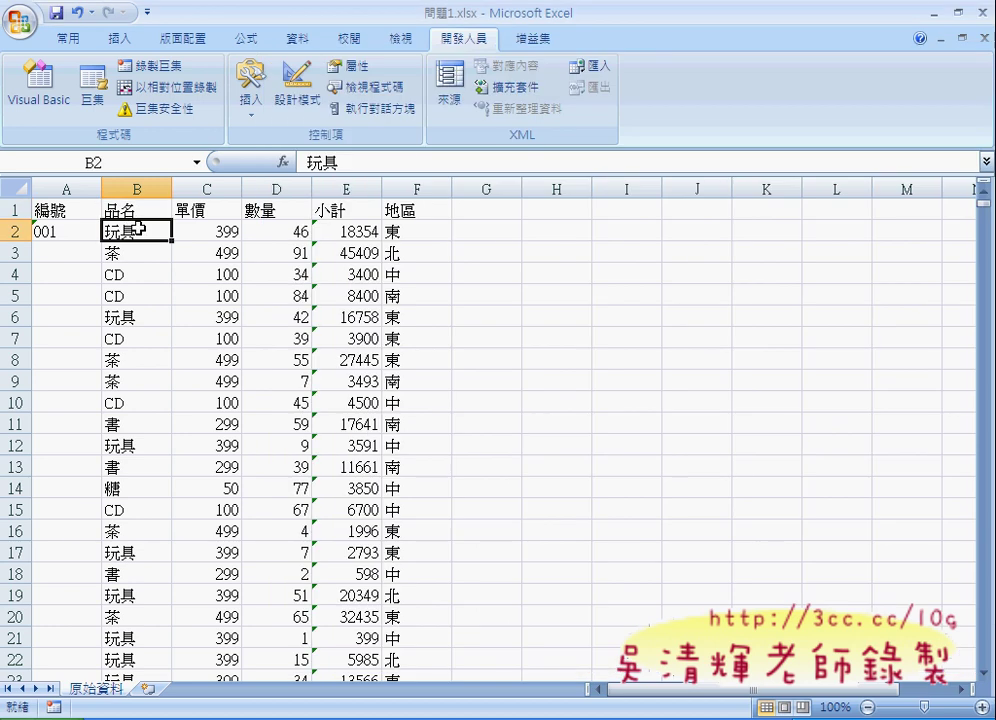
key("ctrl+Down")
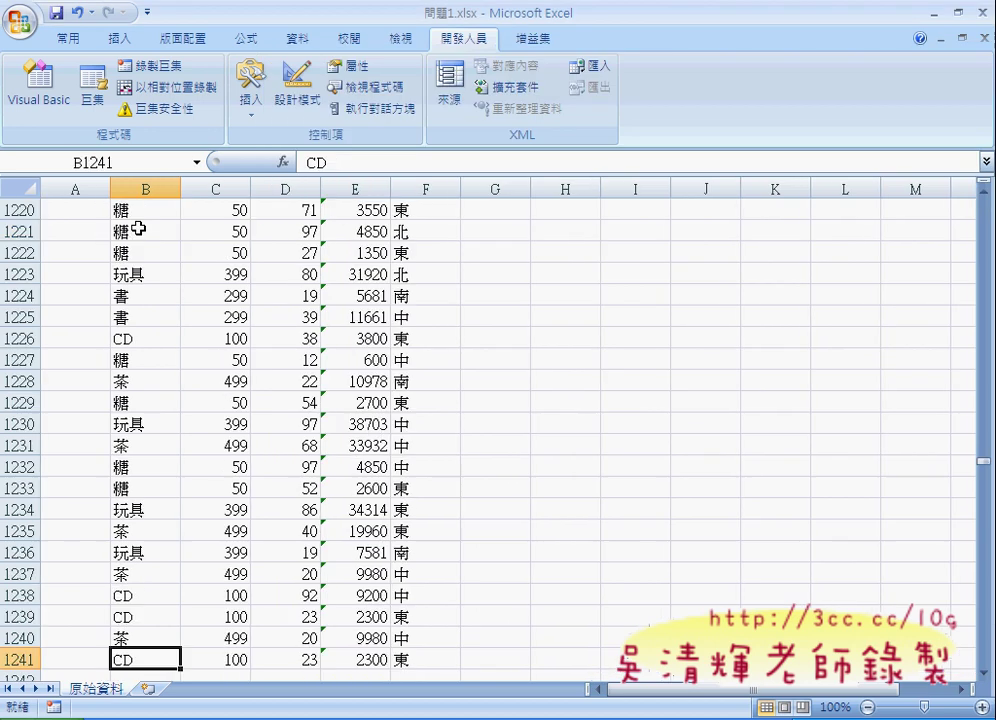
key("ctrl+Up")
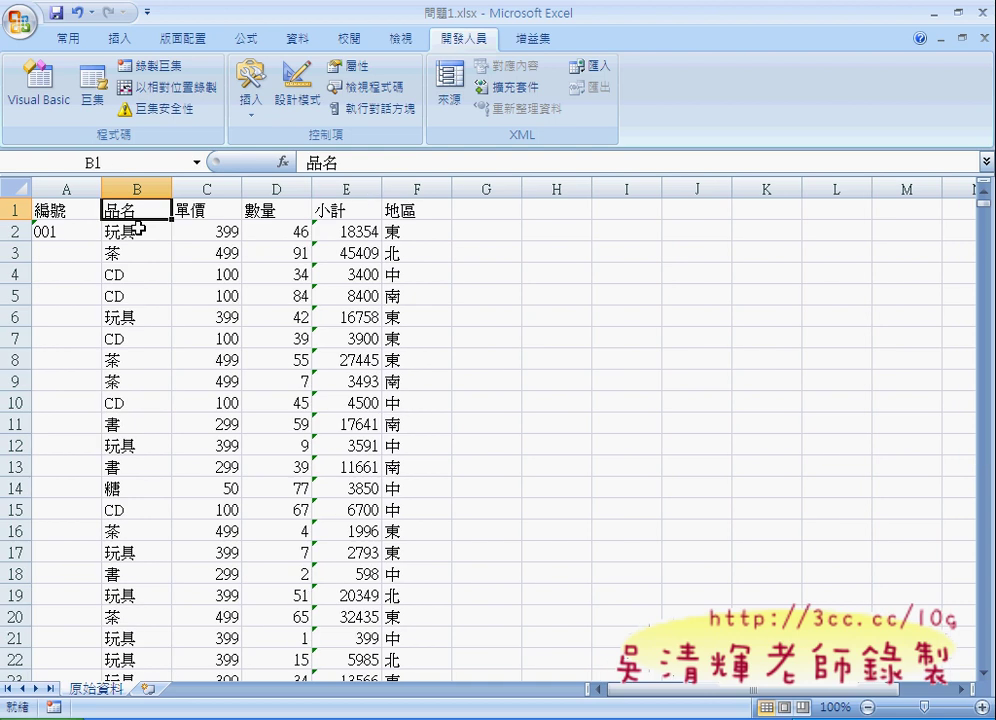
key("ctrl+Down")
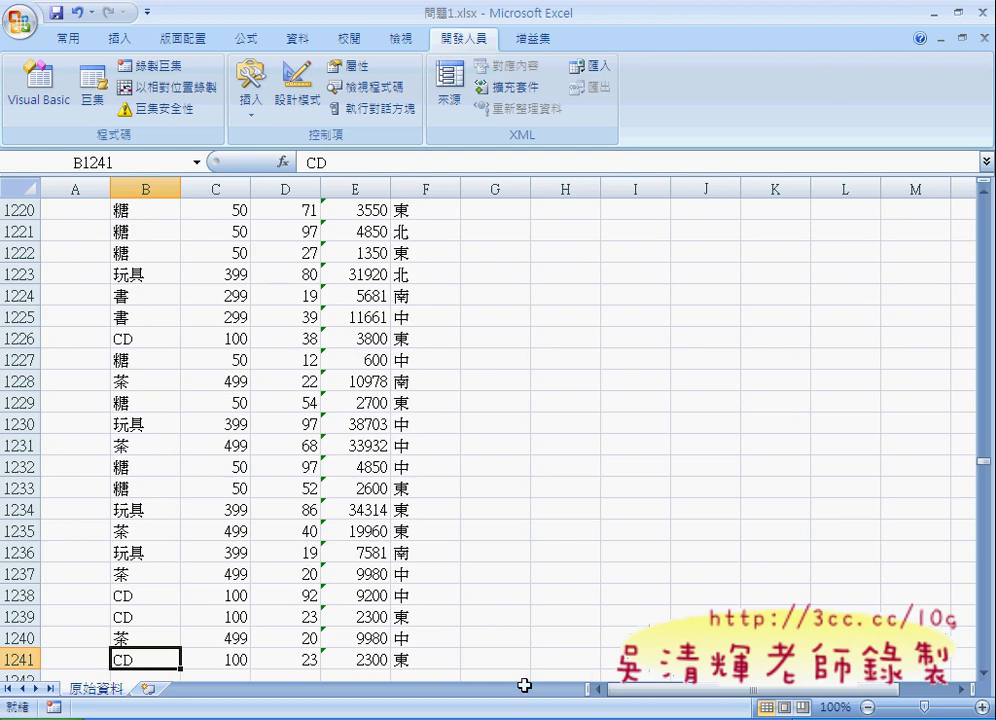
key("alt+F11")
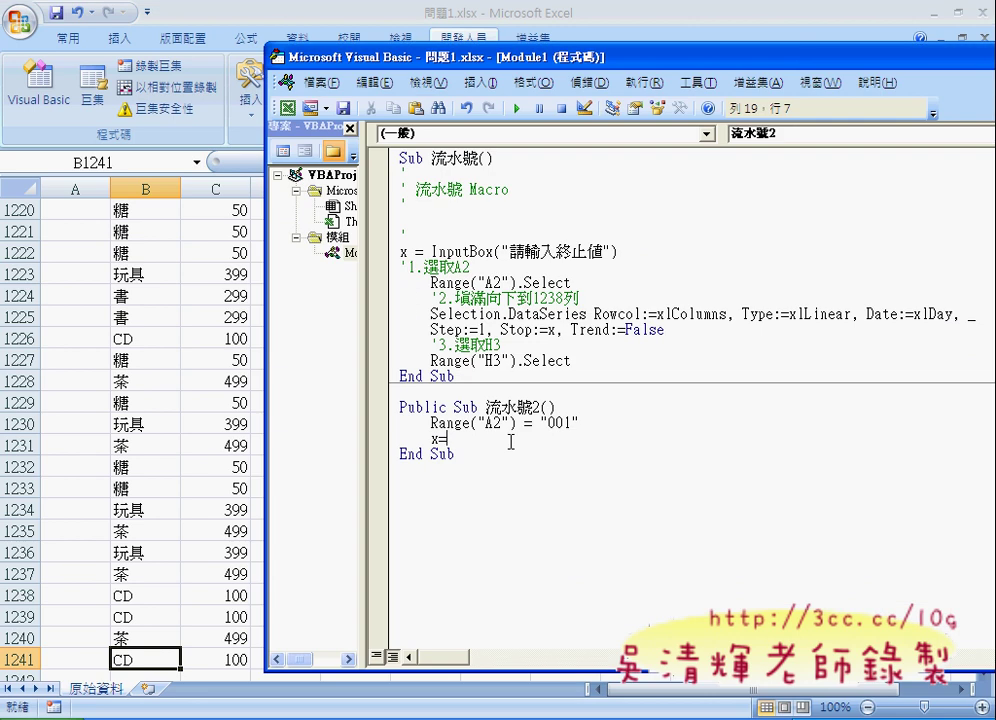
Step: Complete the line as x = Range("B:B").End(xlDown).Row and start a new line below
type("R")
type("ange")
type("(")
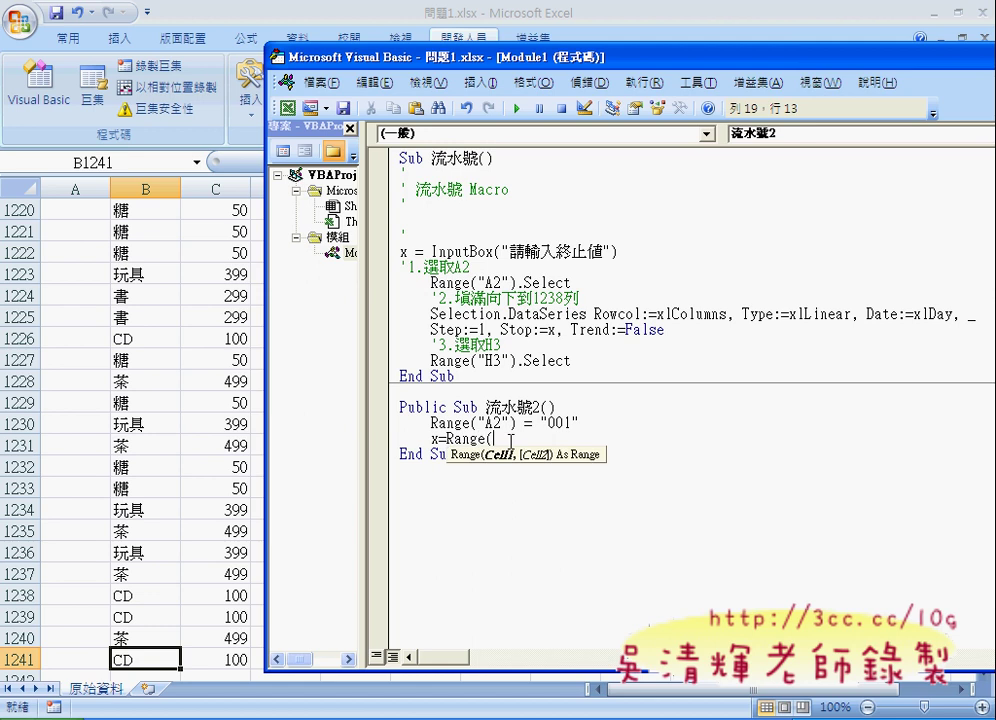
type("\"B")
type(":B\"")
type(").")
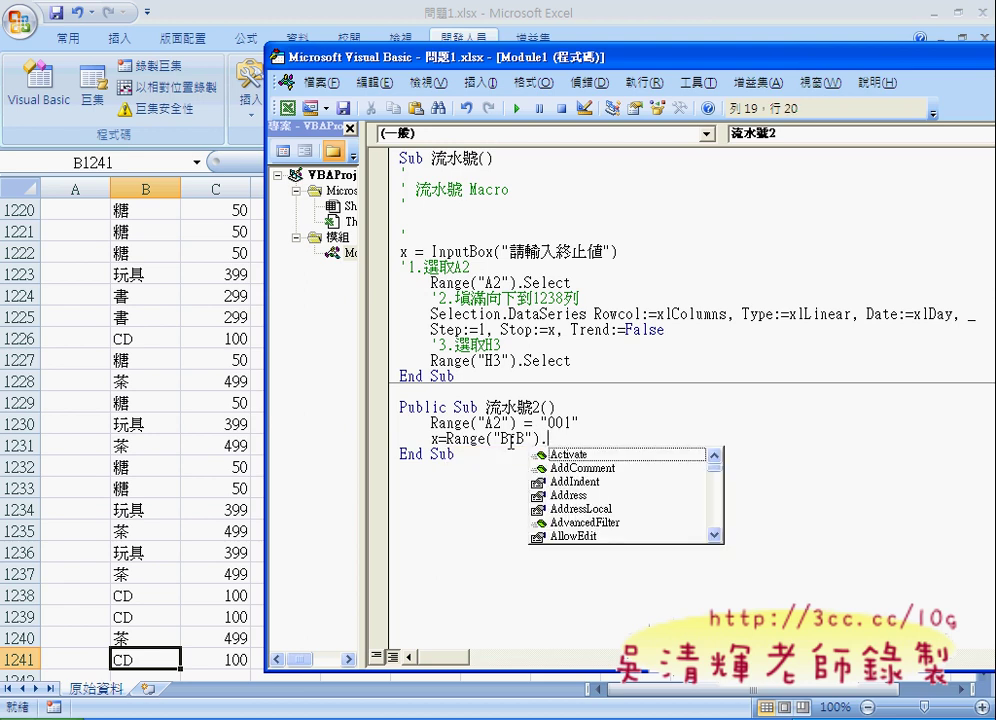
type("E")
key("Down")
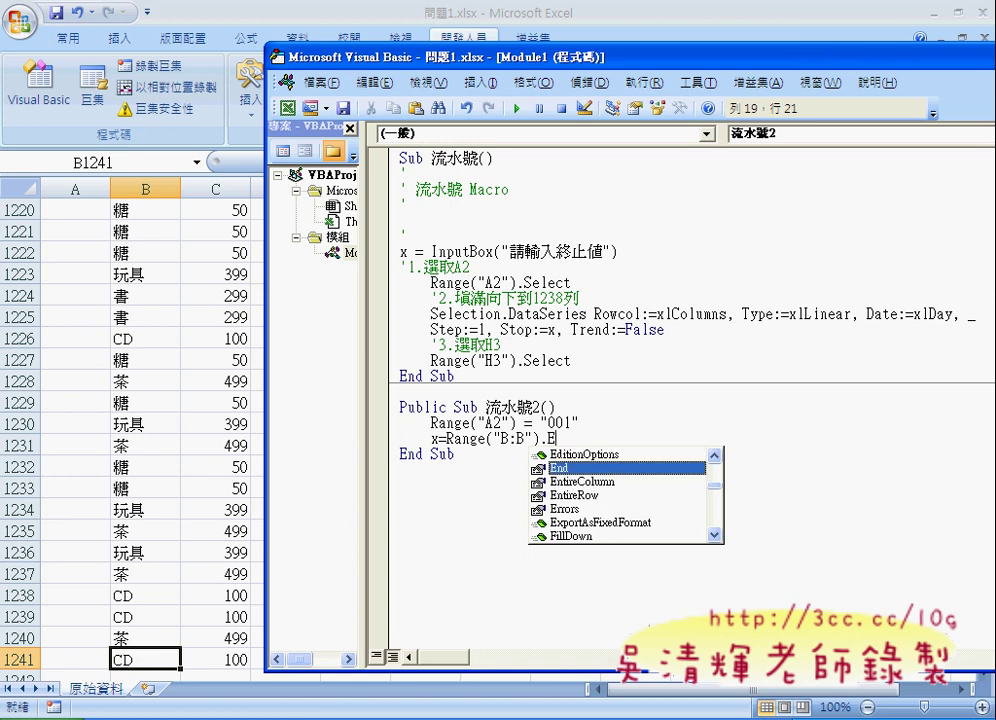
key("Tab")
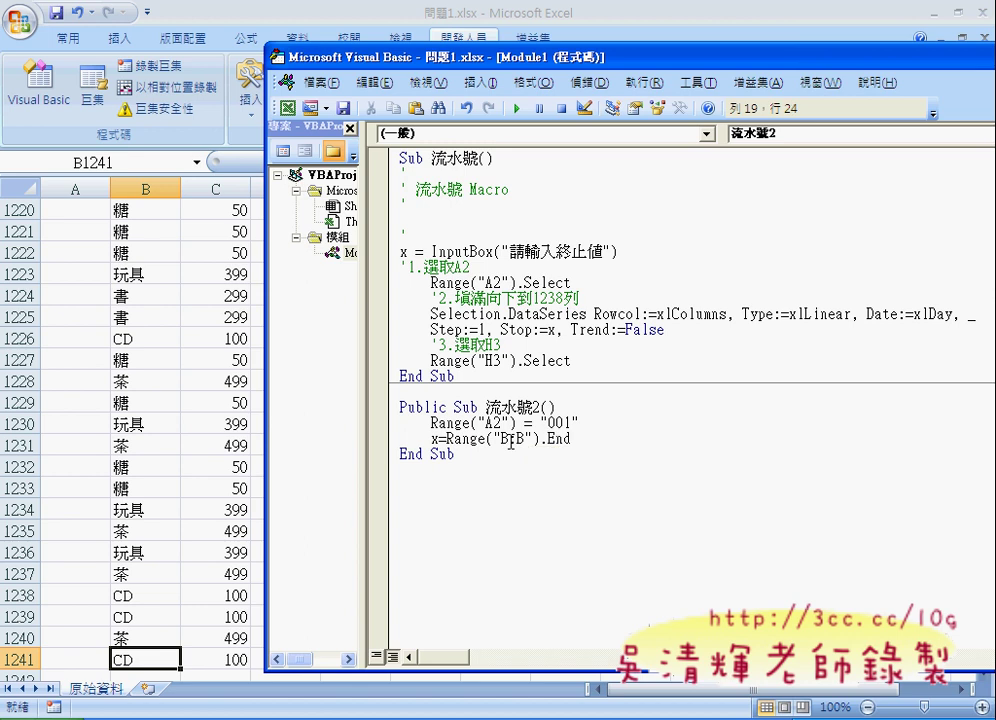
type("(")
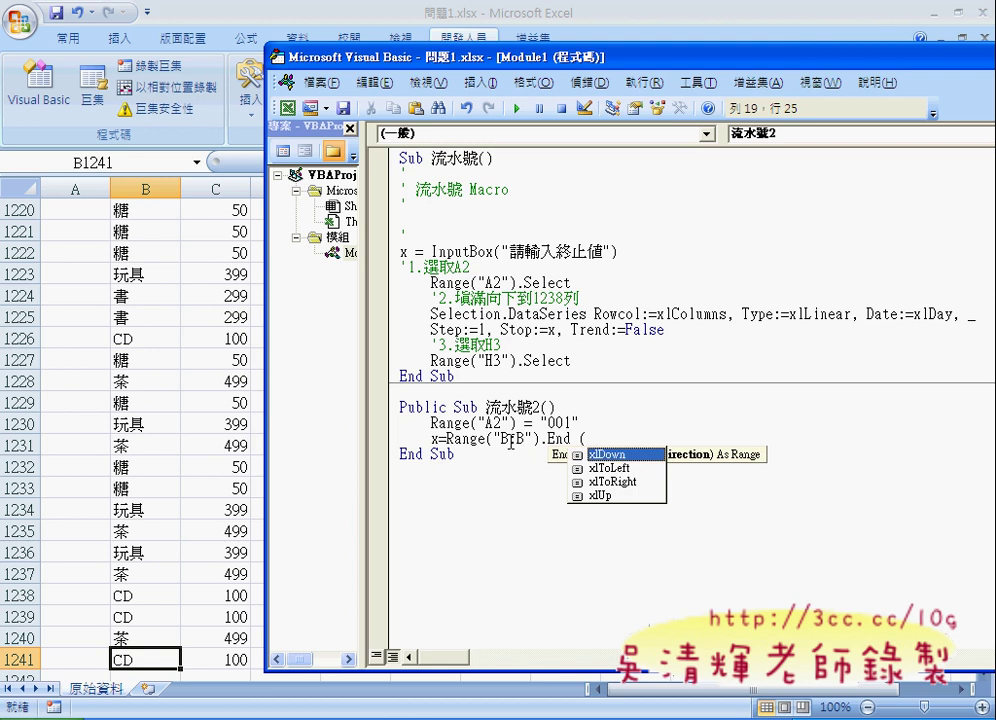
key("space")
type(")")
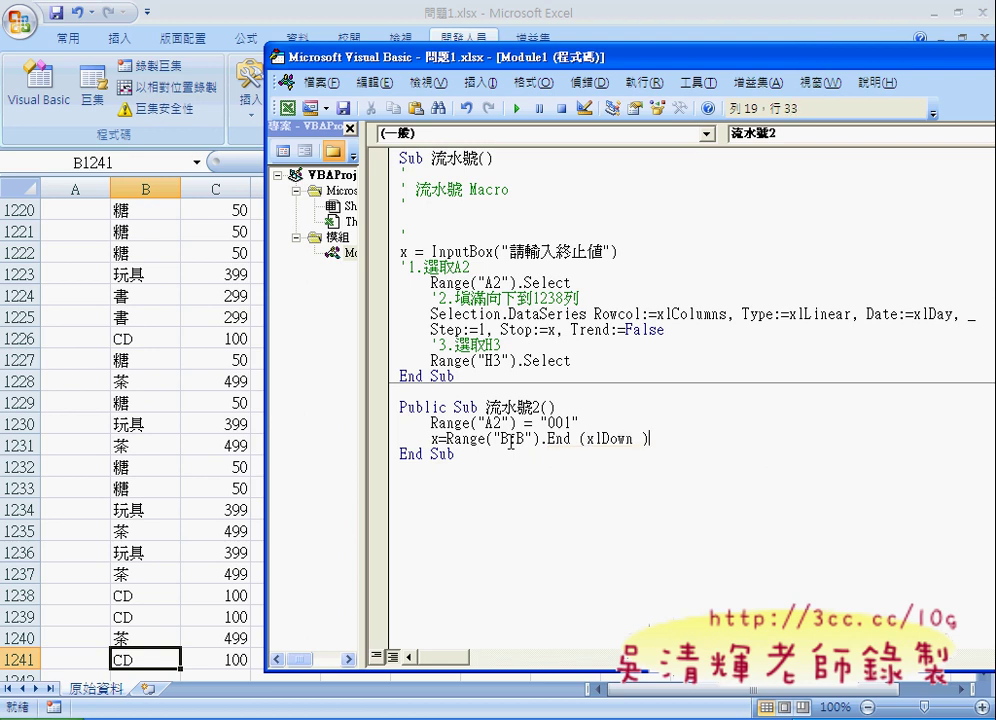
type(".r")
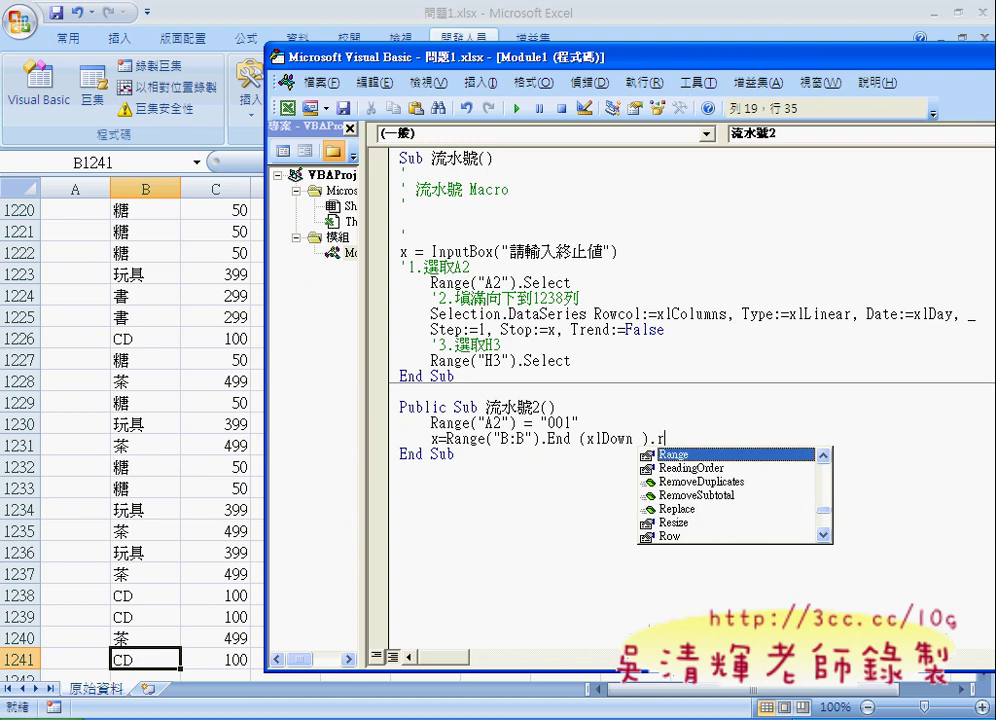
type("ow")
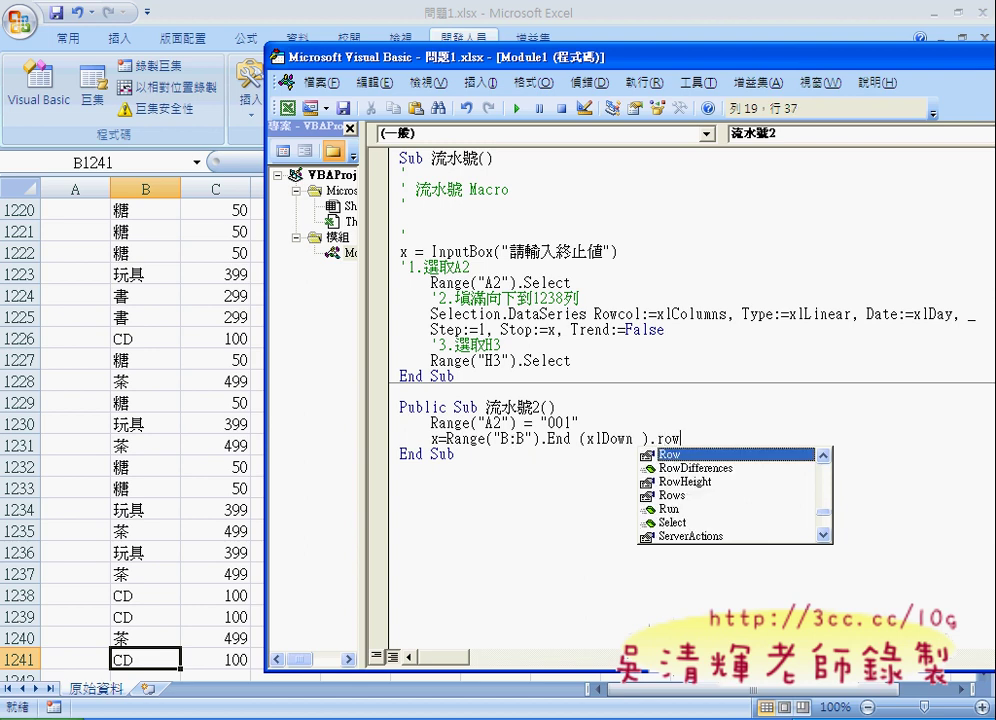
key("space")
key("Down")
key("Down")
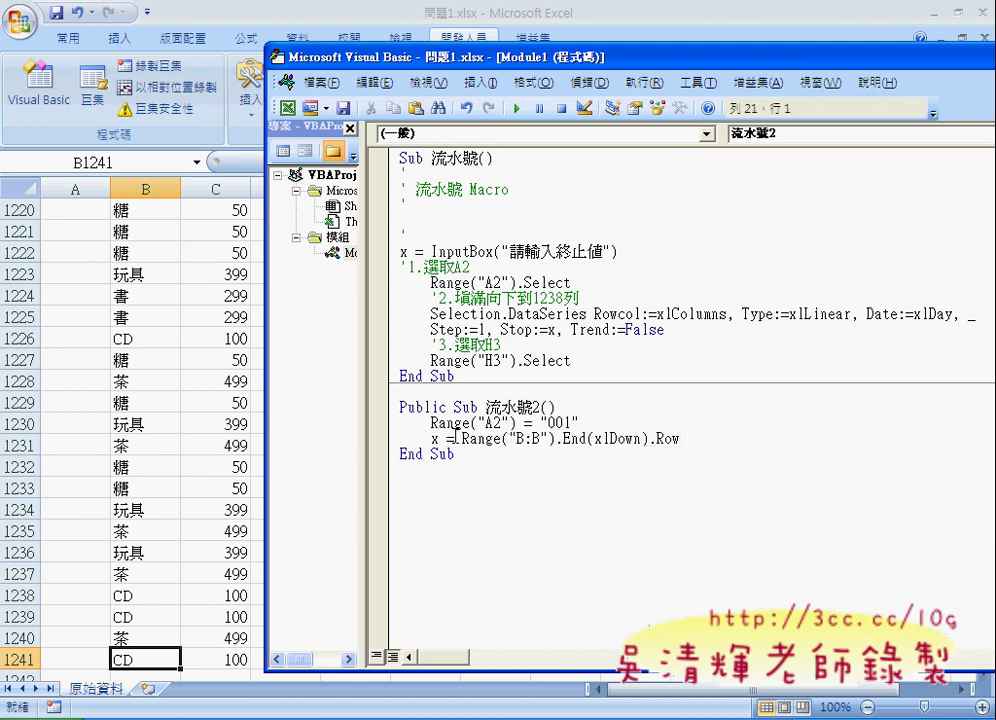
left_click_drag(456, 440, 680, 440)
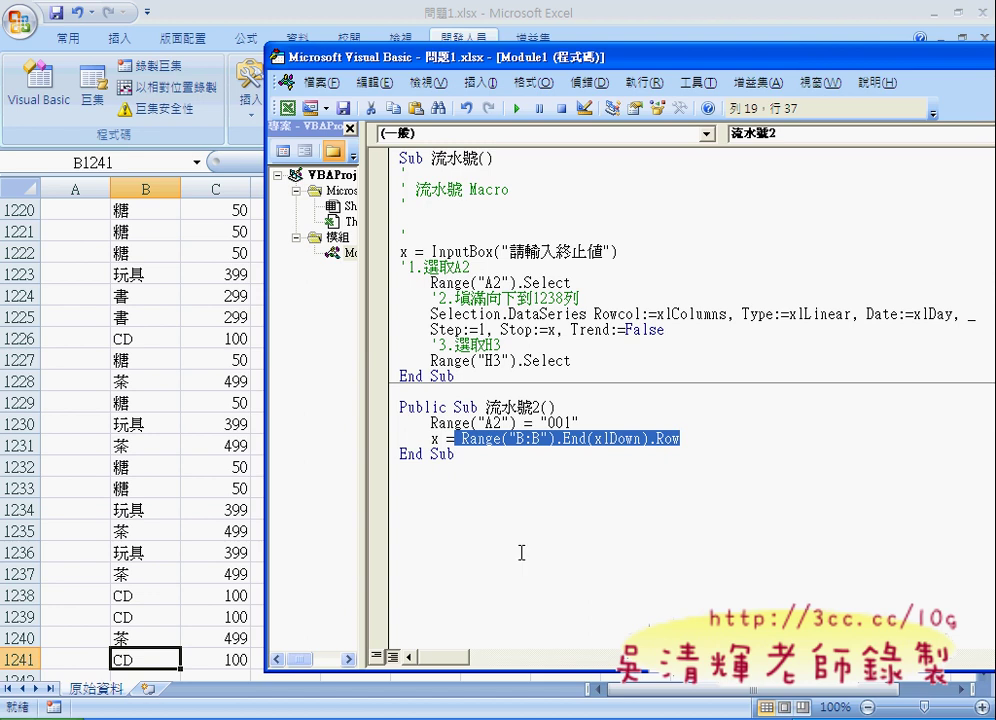
left_click(698, 440)
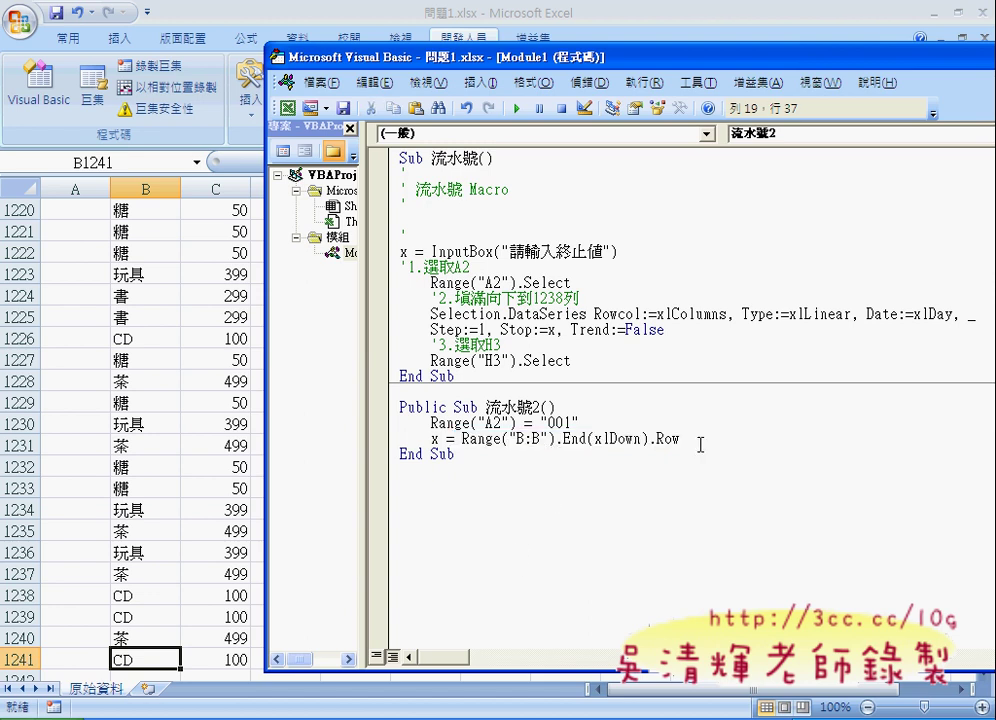
key("Return")
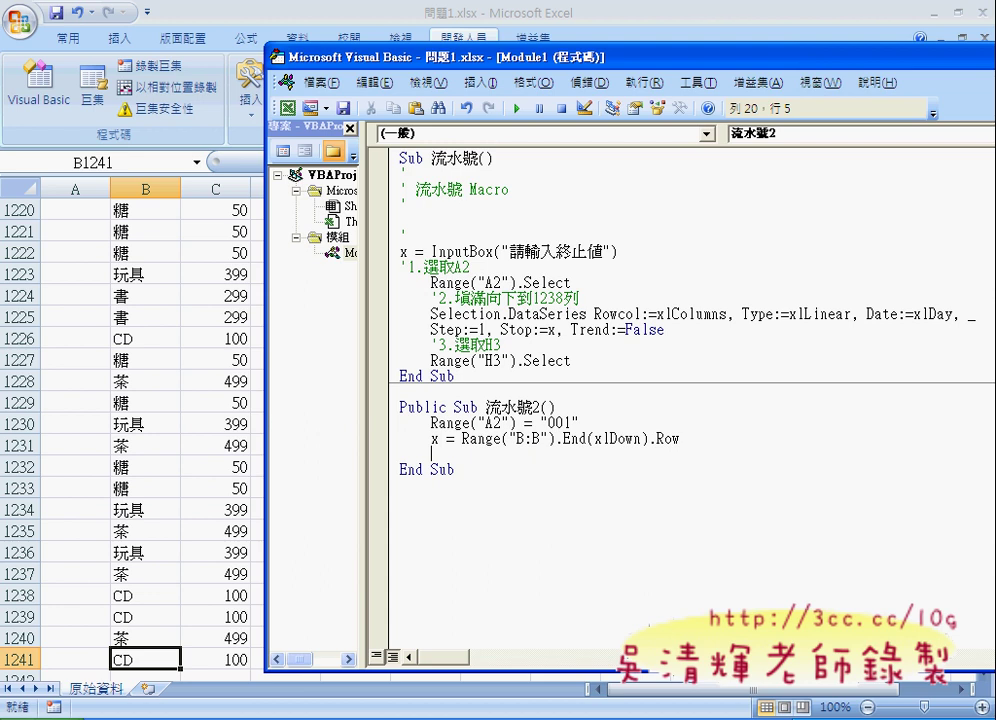